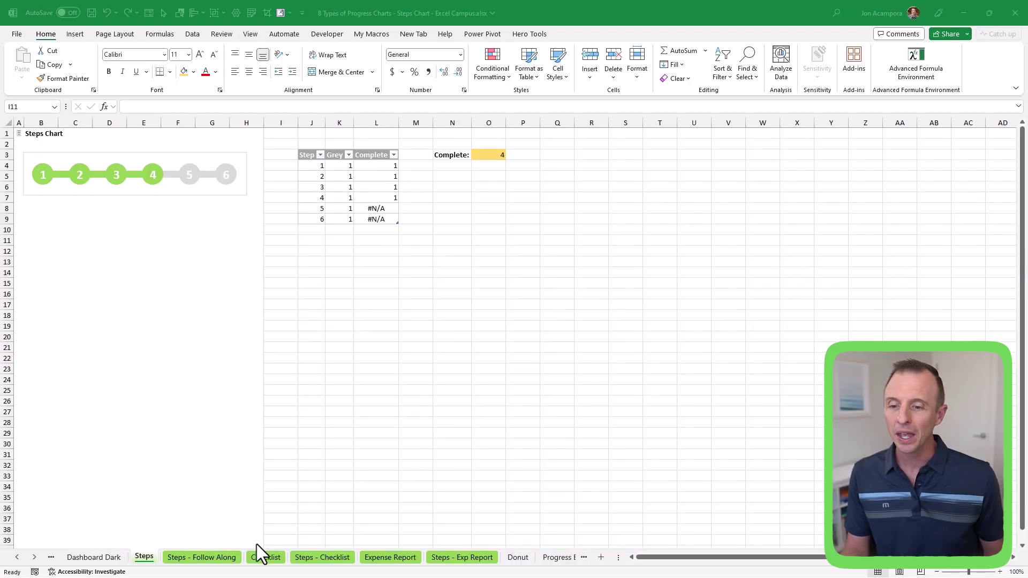
- Tick instructions 4 and 5 on the Checklist sheet, and open the Expense Report sheet
click(266, 559)
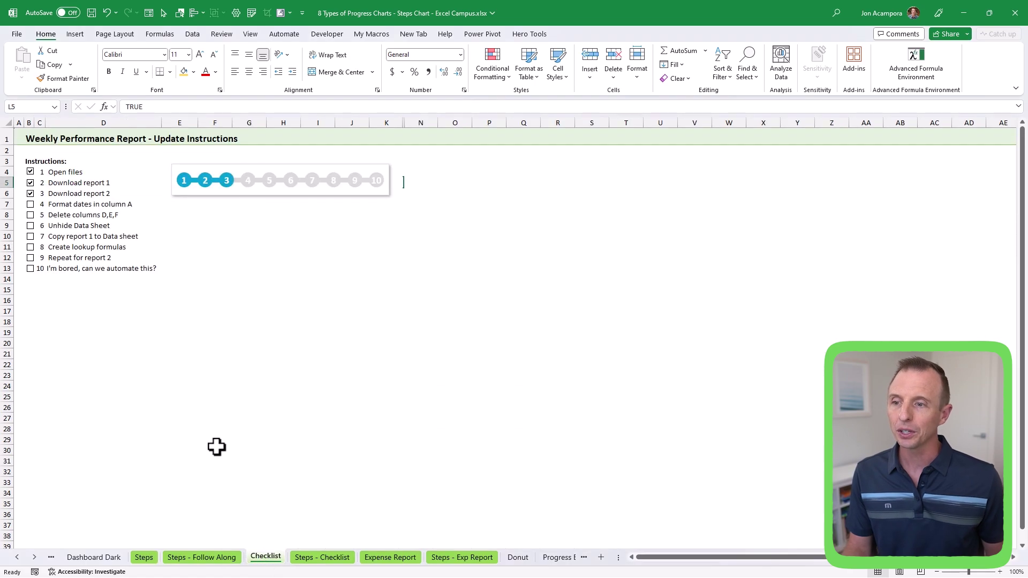
click(30, 204)
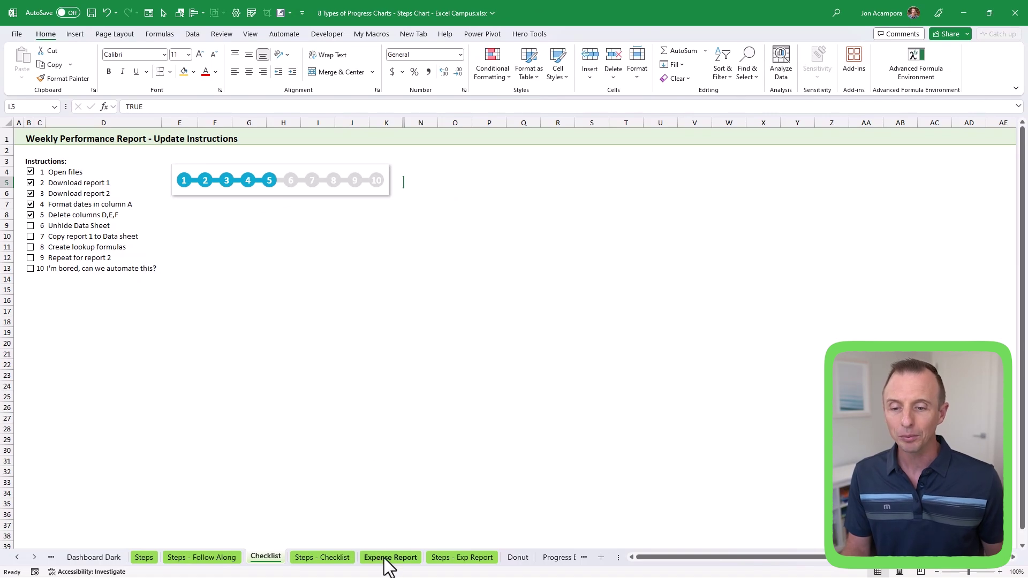
click(387, 558)
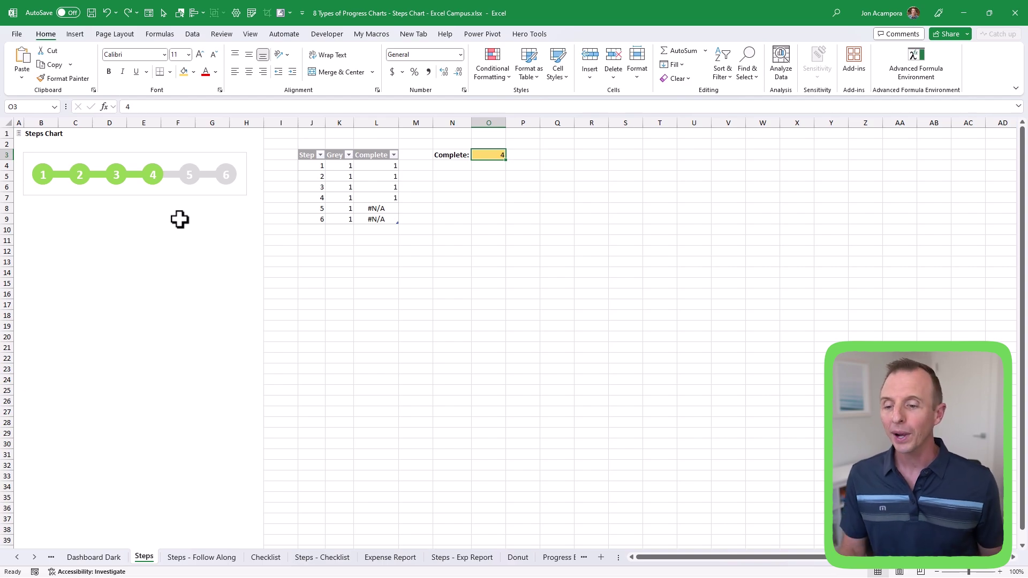
- On the Steps - Follow Along sheet, create a table from the blank range J2:L7 without existing headers
click(186, 557)
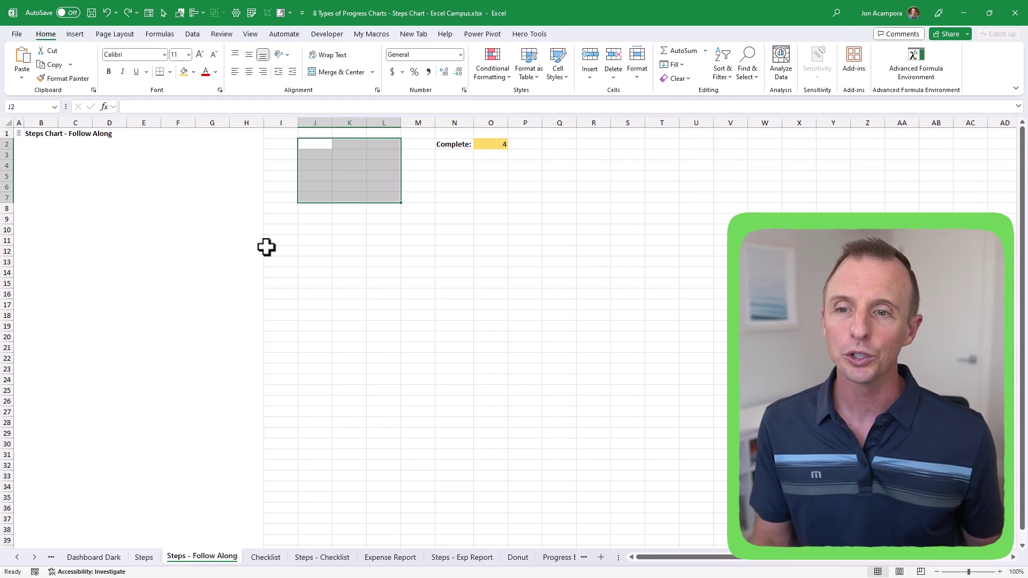
drag(305, 144, 367, 191)
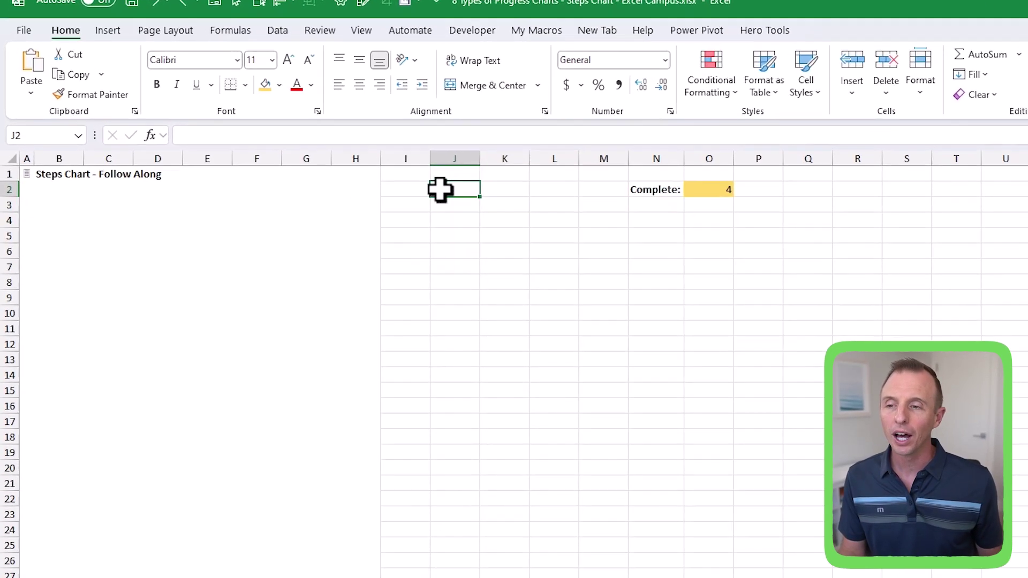
drag(643, 302, 659, 318)
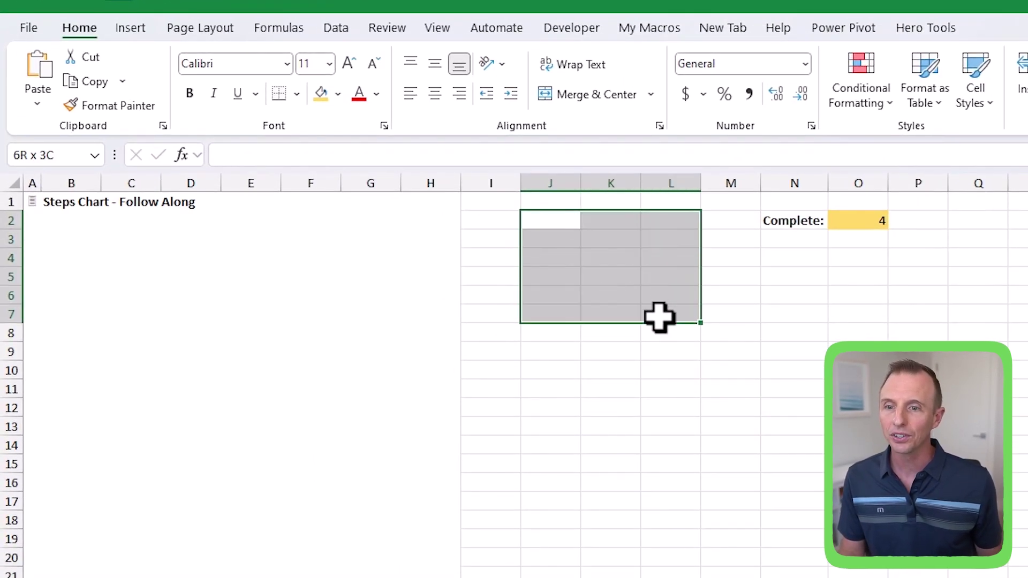
click(132, 30)
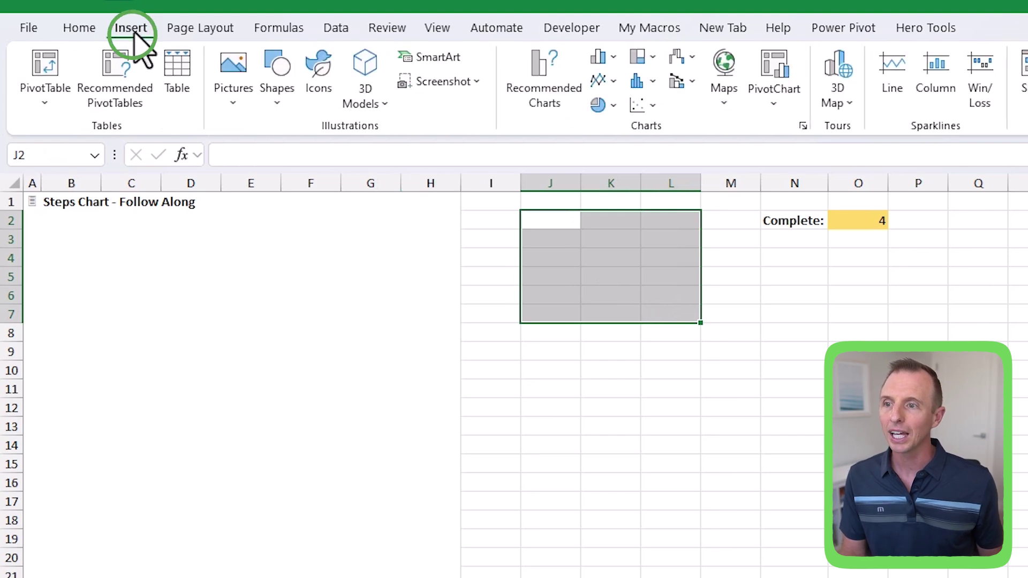
click(178, 80)
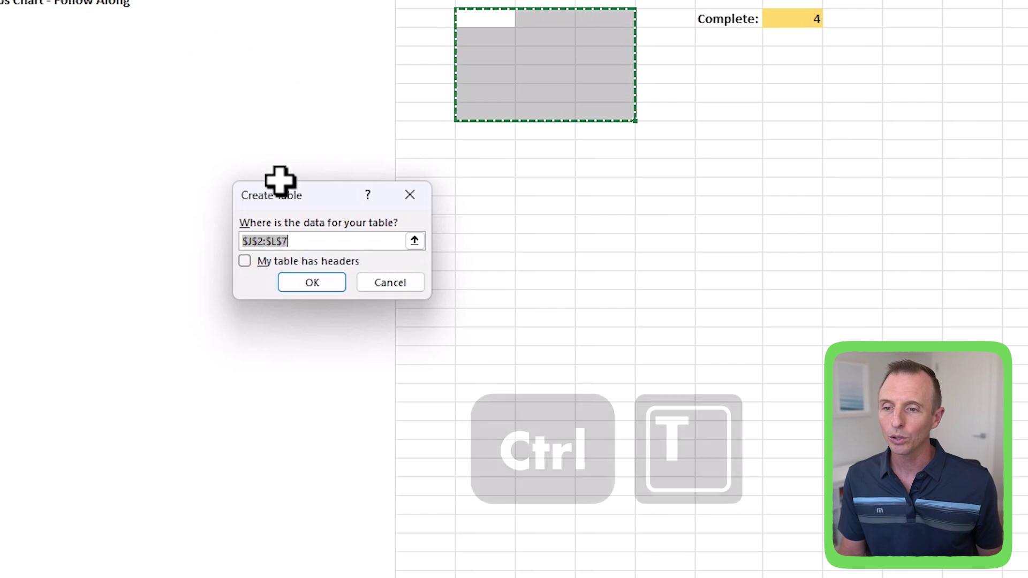
click(336, 363)
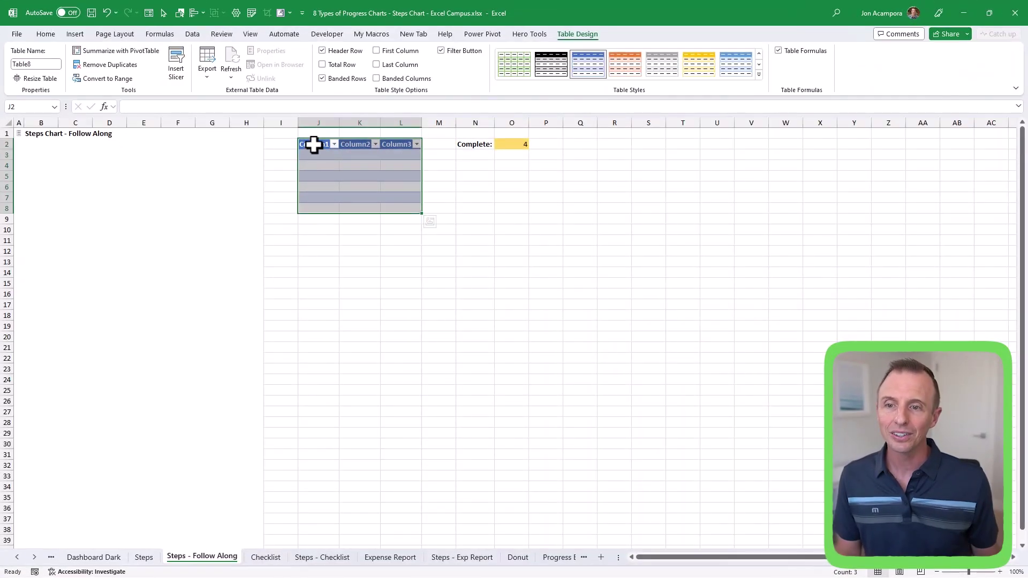
- Rename the table's first column header to Step
click(313, 144)
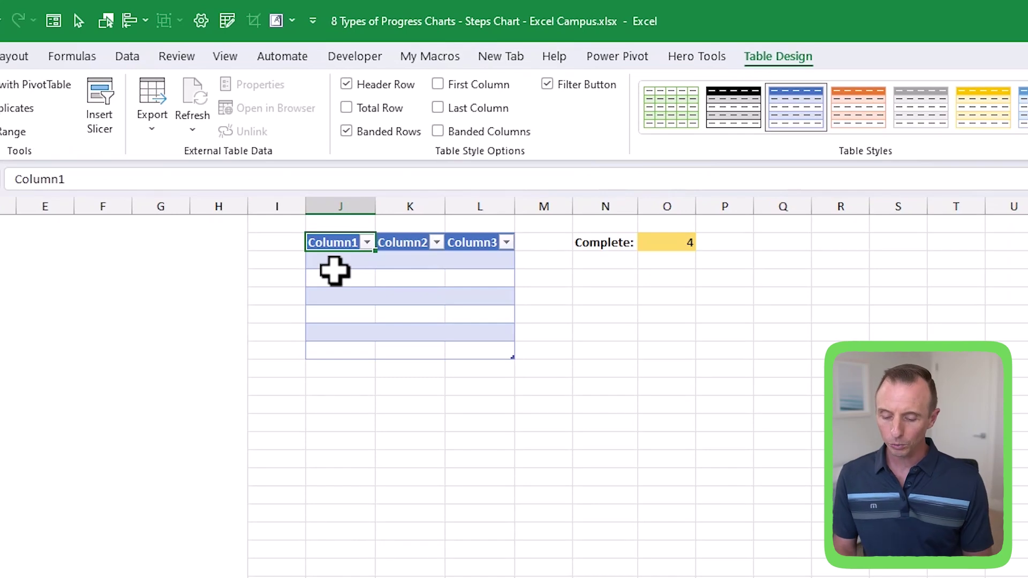
text(St)
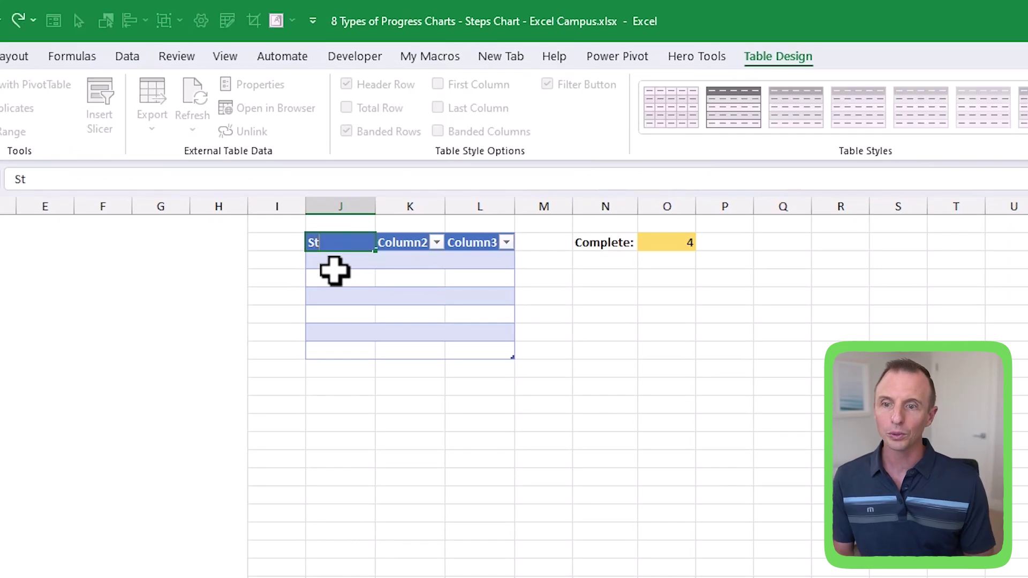
text(ep)
key(Return)
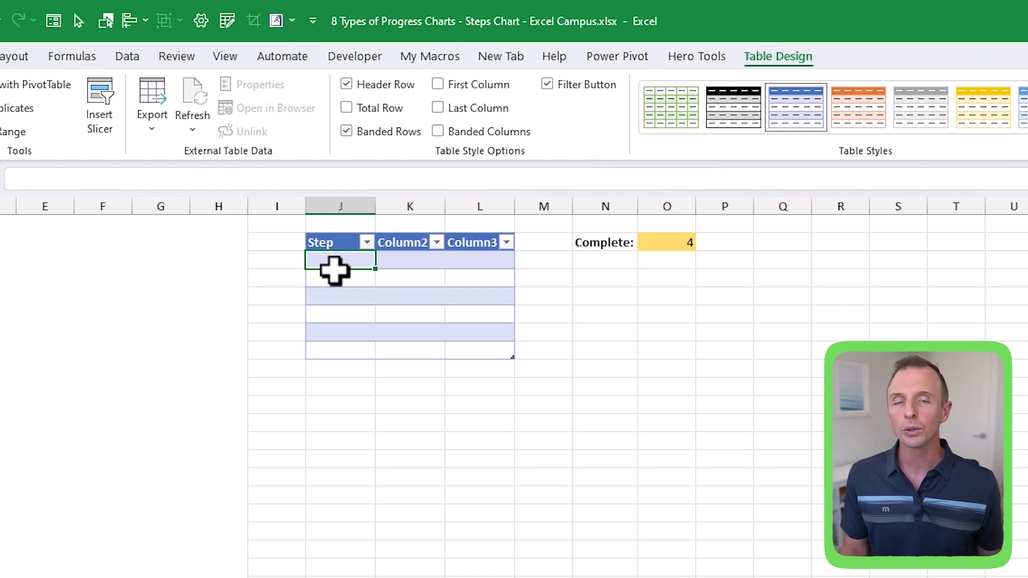
- Number the Step column's rows with the formula =ROW()-ROW(Table8[[#Headers],[Step]])
text(=)
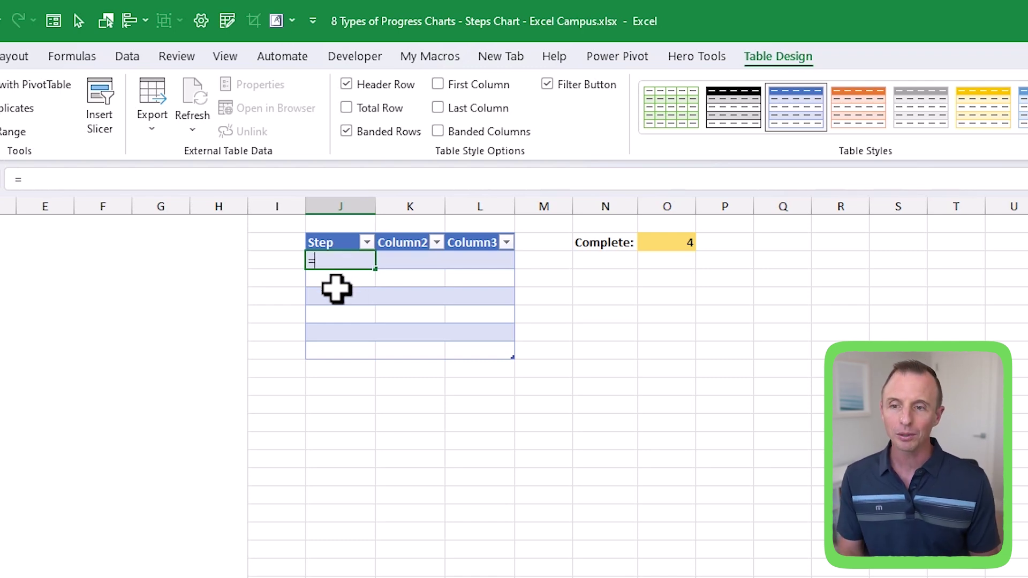
text(row)
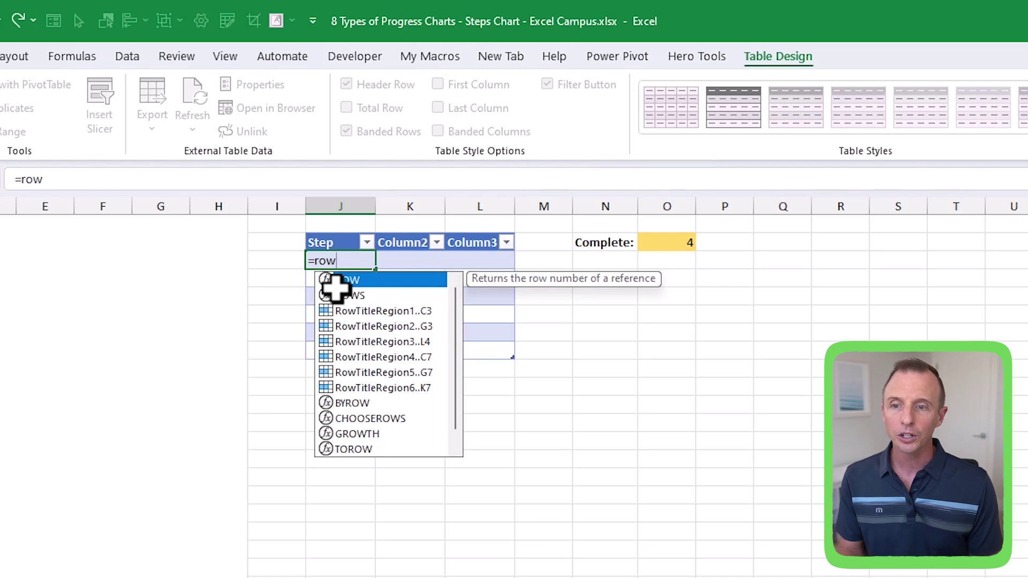
key(Tab)
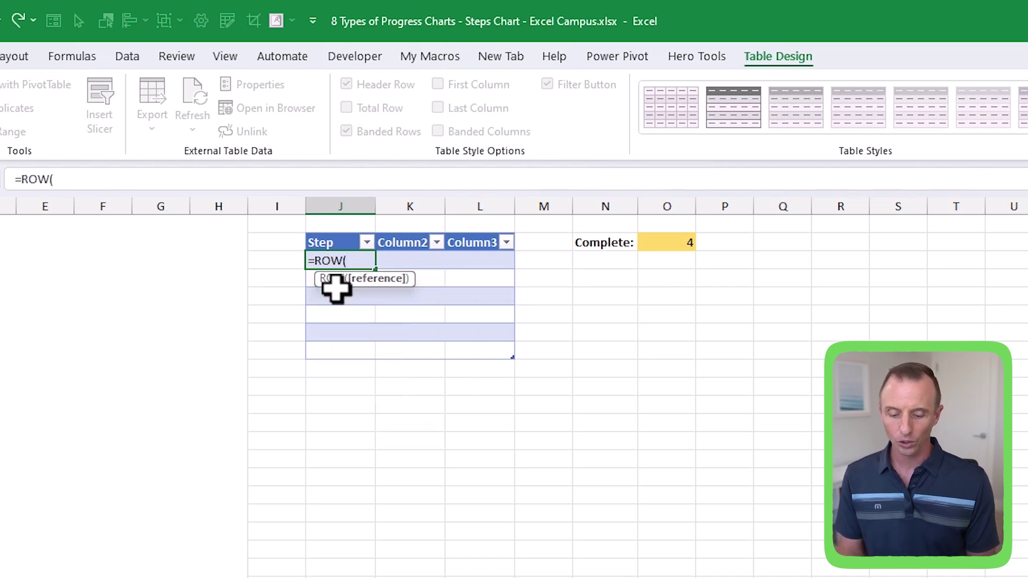
text())
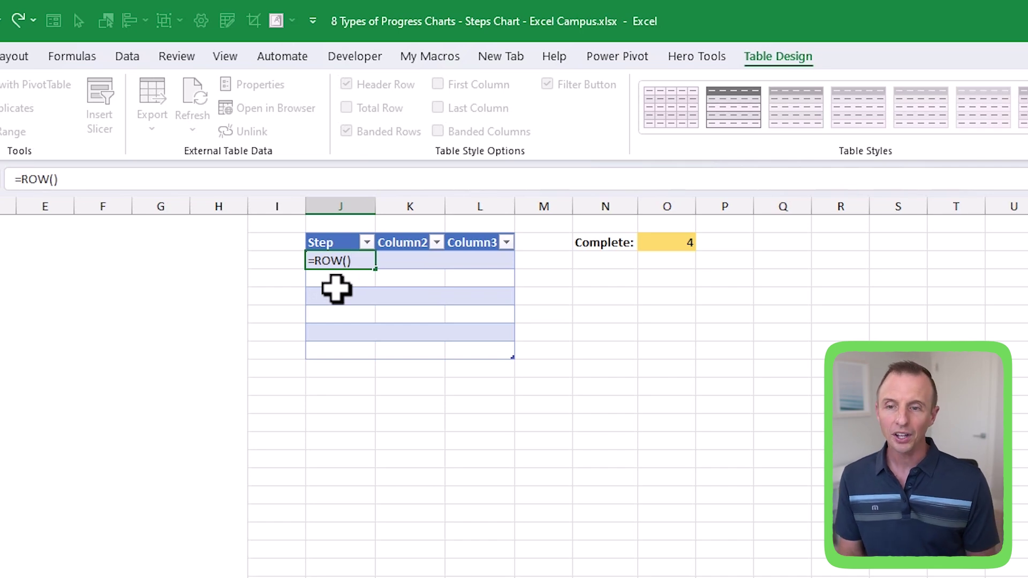
text(-row)
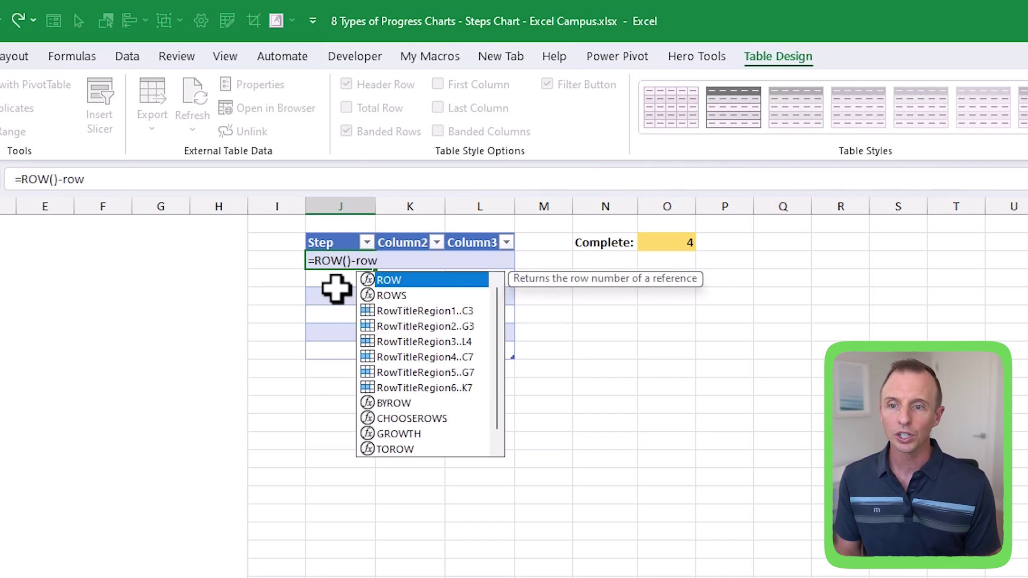
key(Tab)
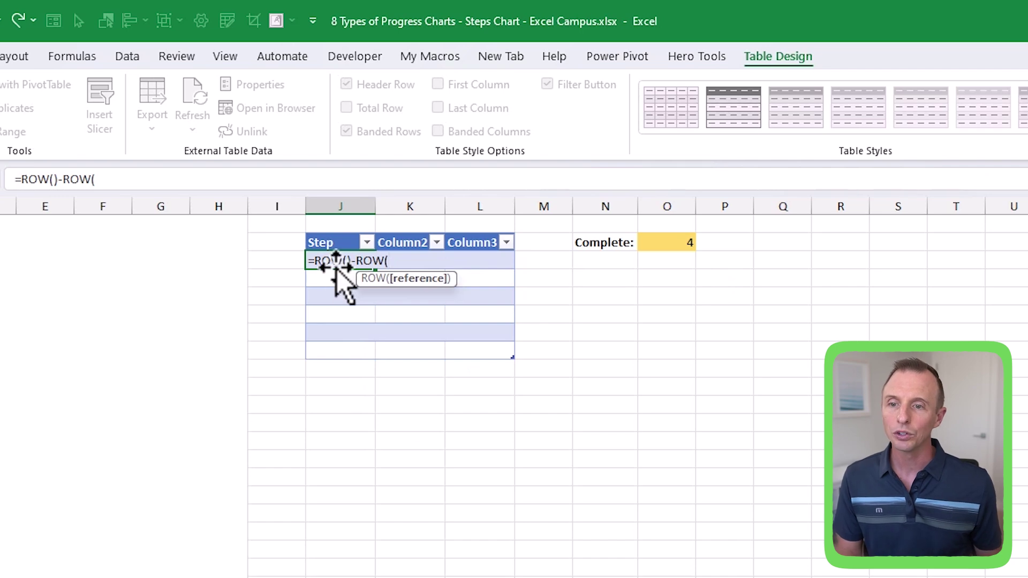
click(334, 241)
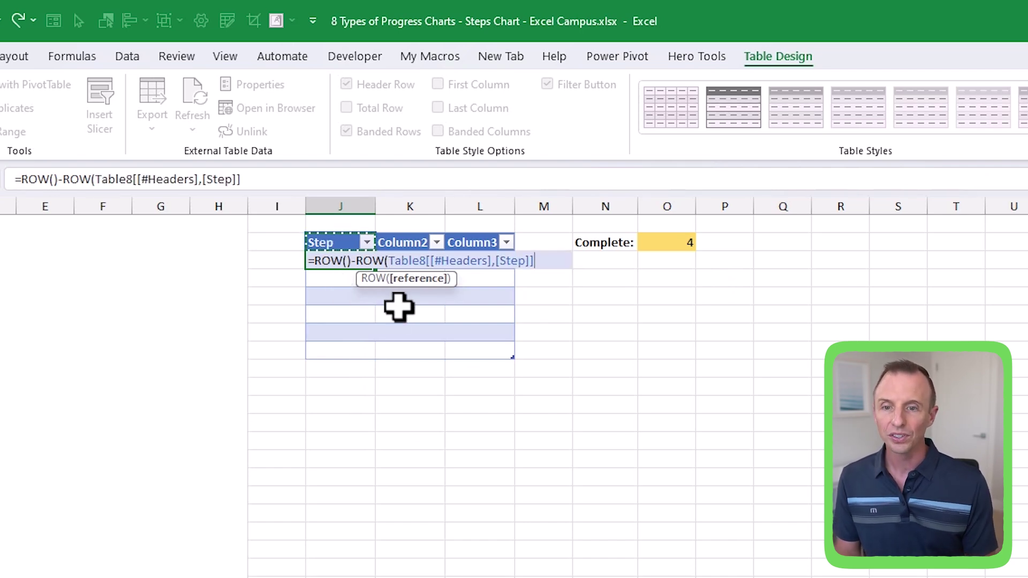
text())
key(Return)
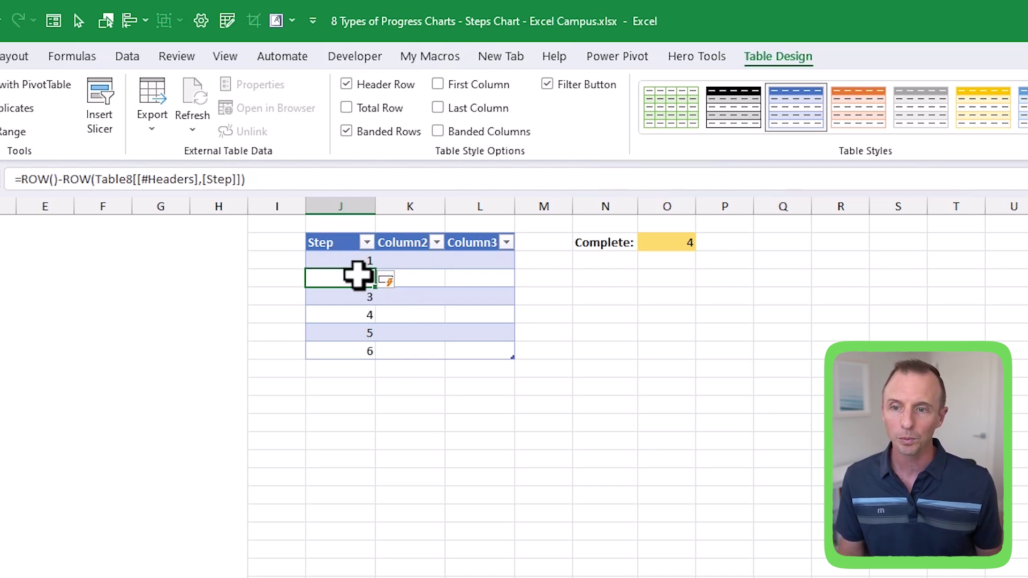
- Rename the table's second column header to Grey and fill the column with the formula =1
click(397, 243)
text(Grey)
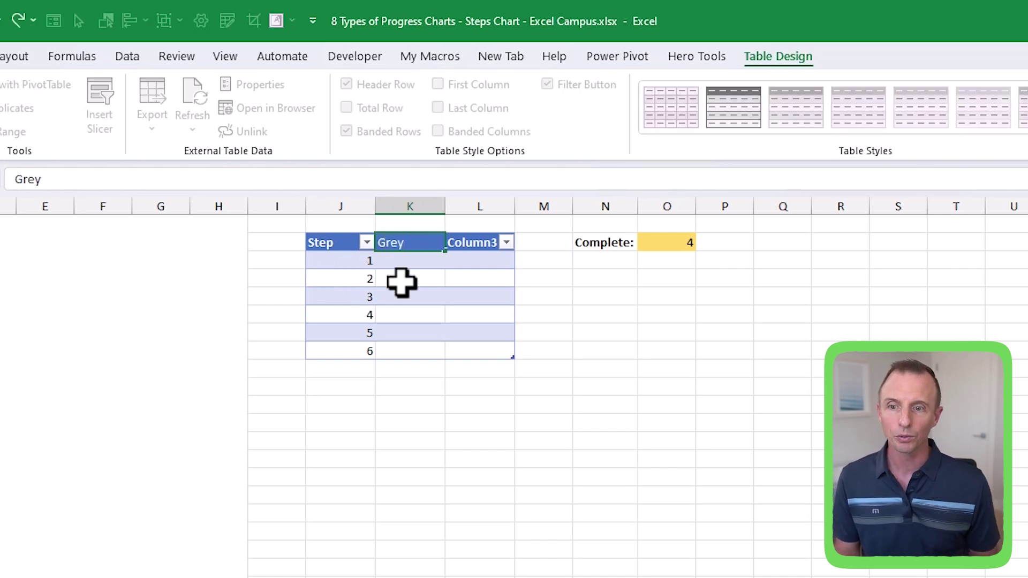
key(Return)
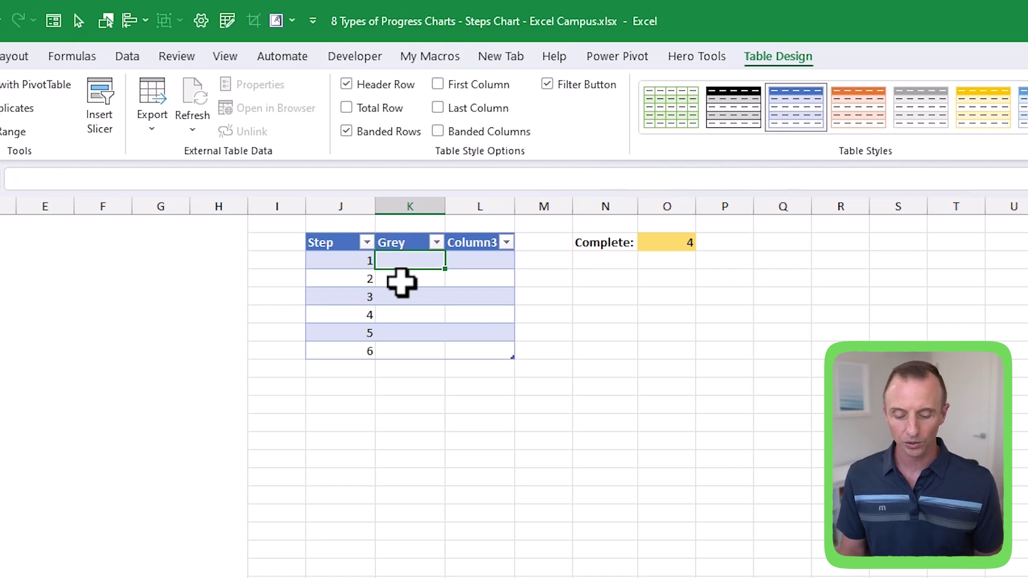
text(=1)
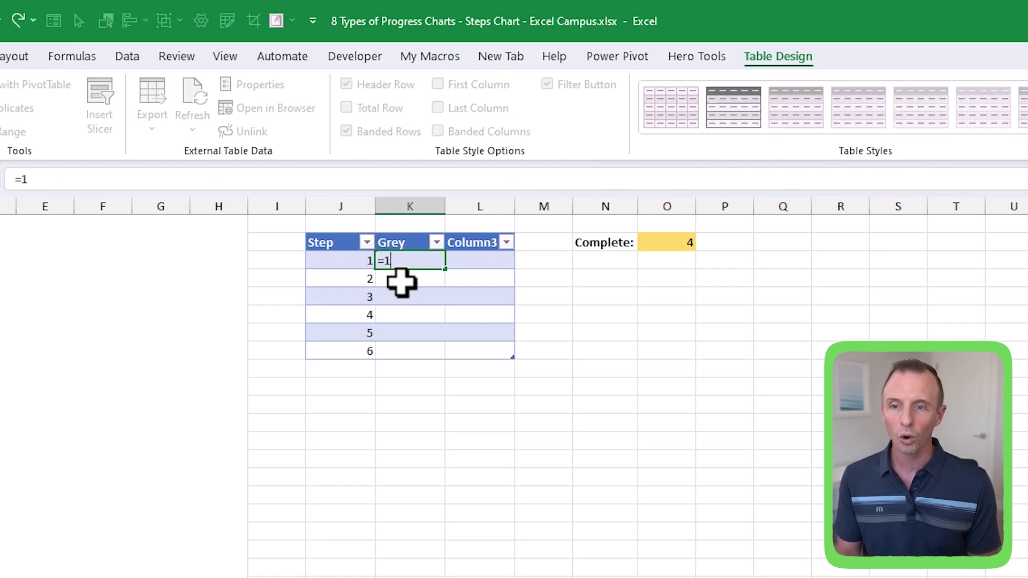
key(Return)
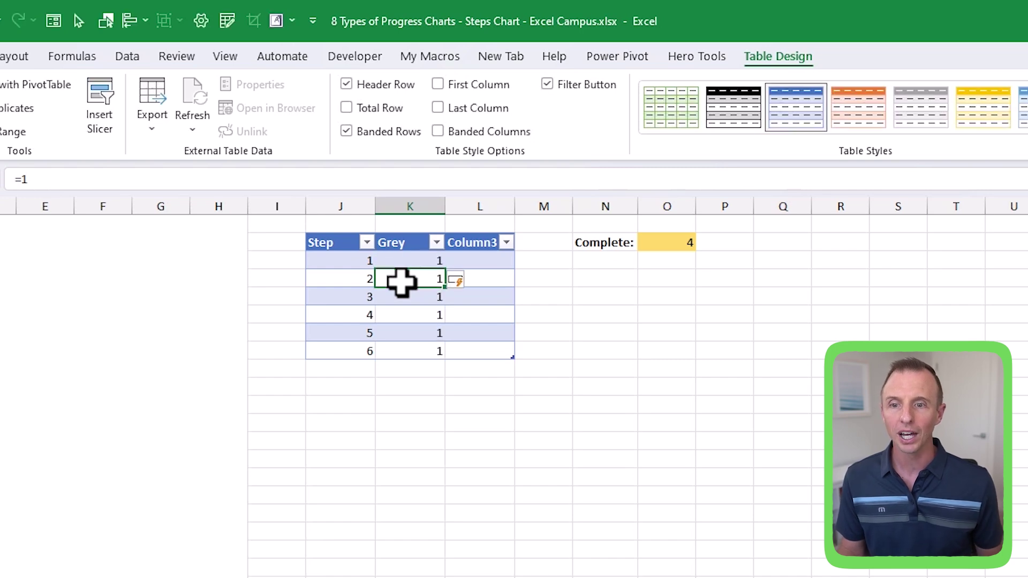
- Rename the table's third column header to Complete
click(467, 243)
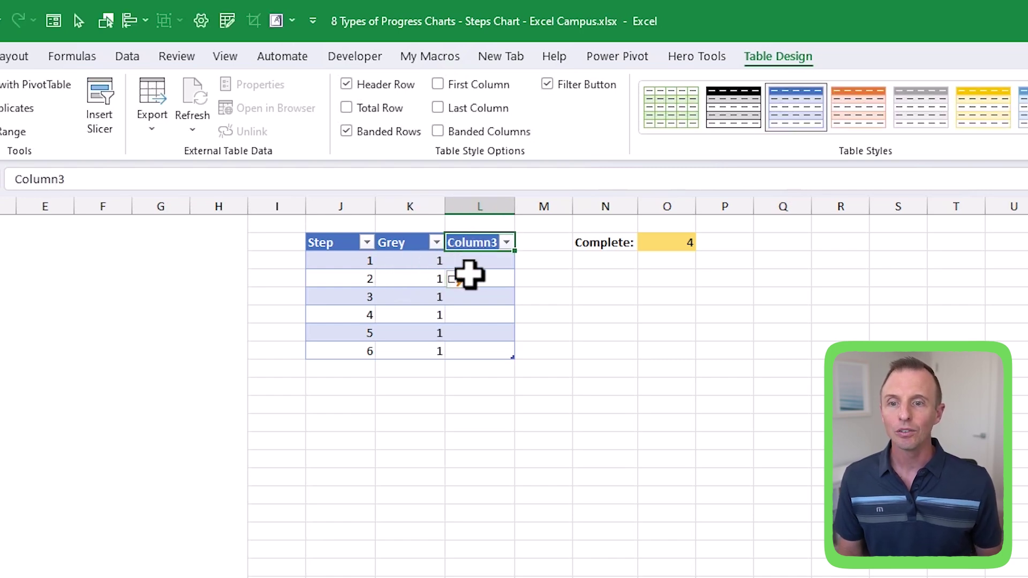
text(Complete)
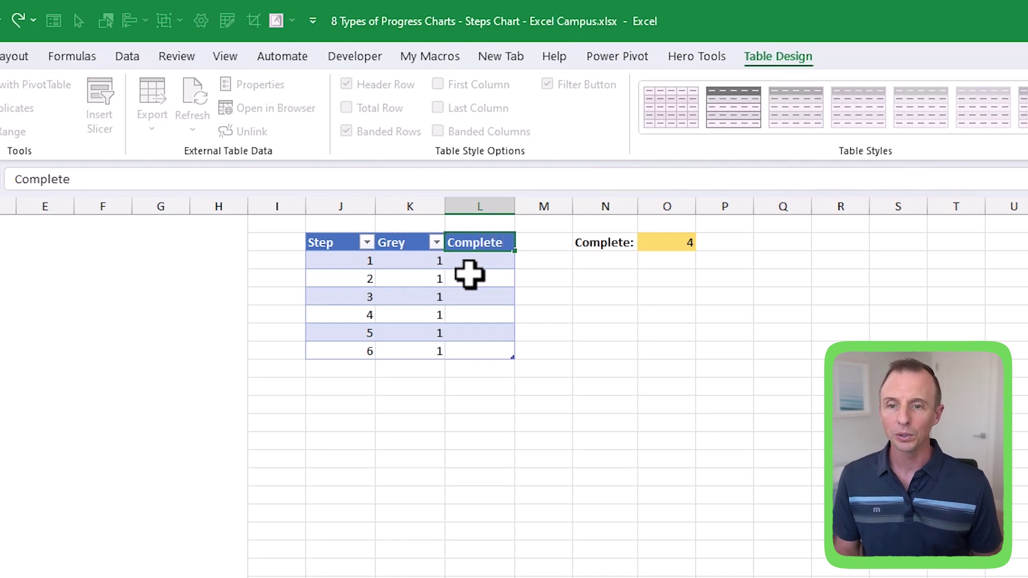
key(Return)
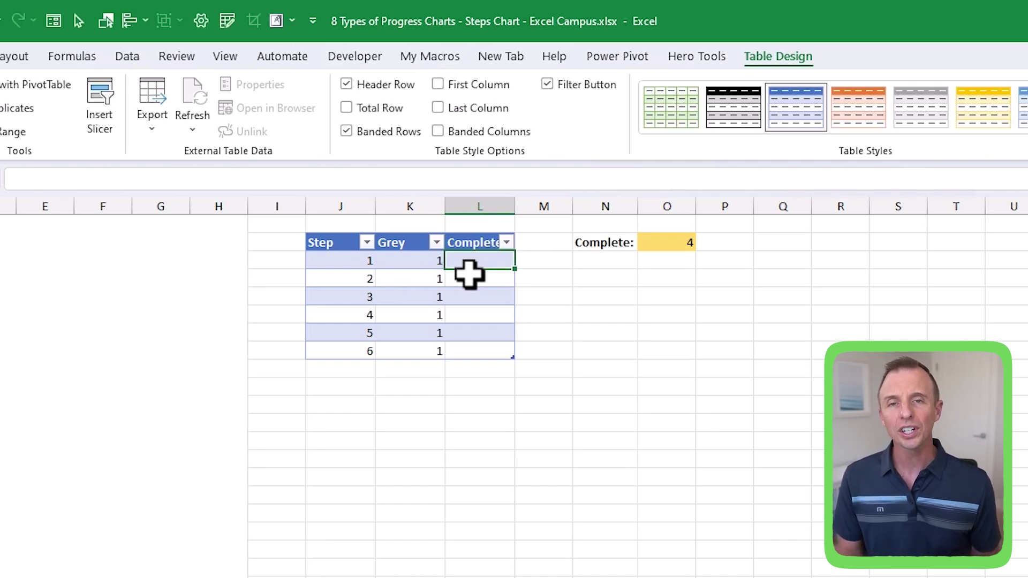
text(=if)
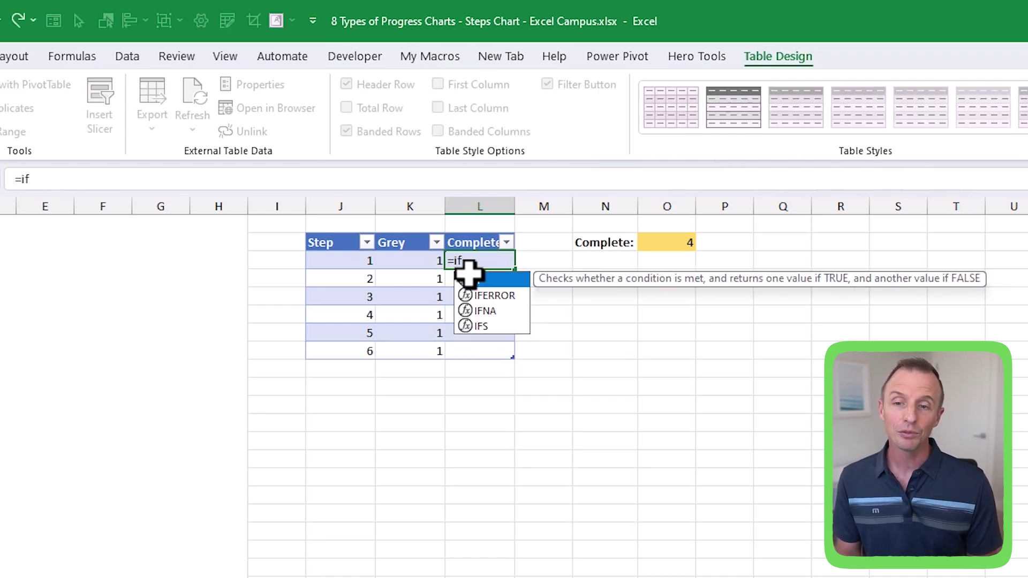
key(Tab)
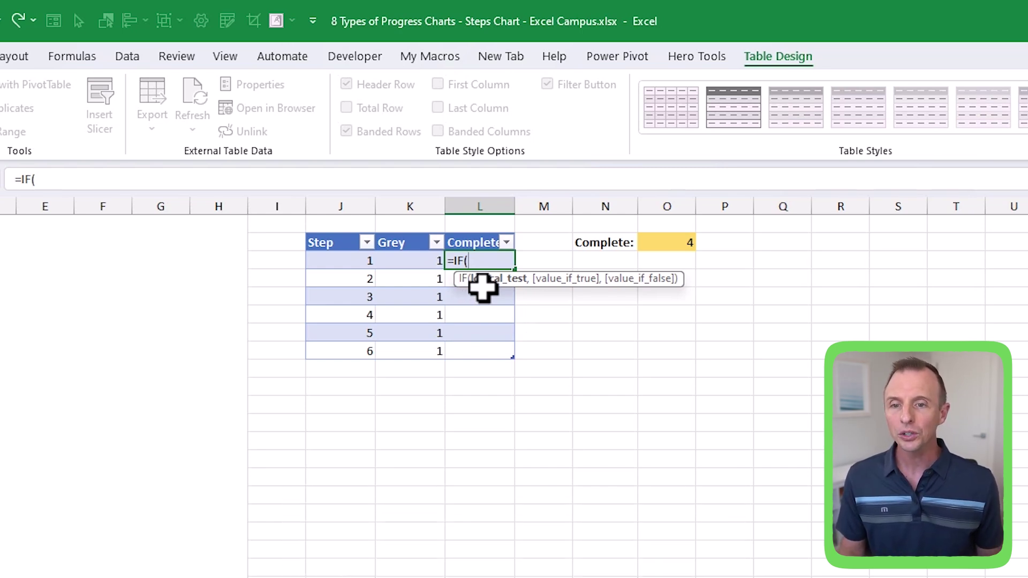
click(341, 260)
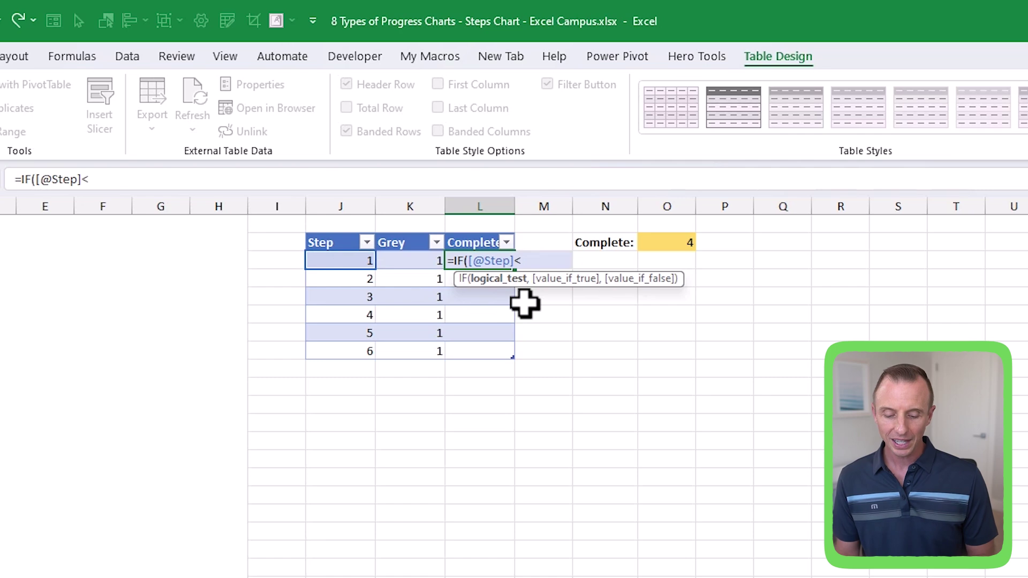
text(<=)
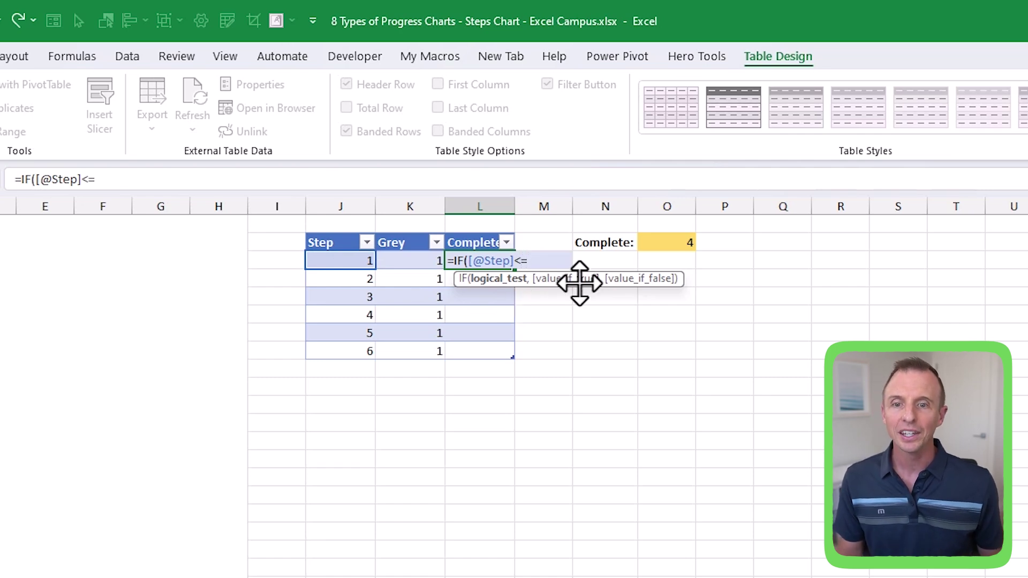
click(661, 241)
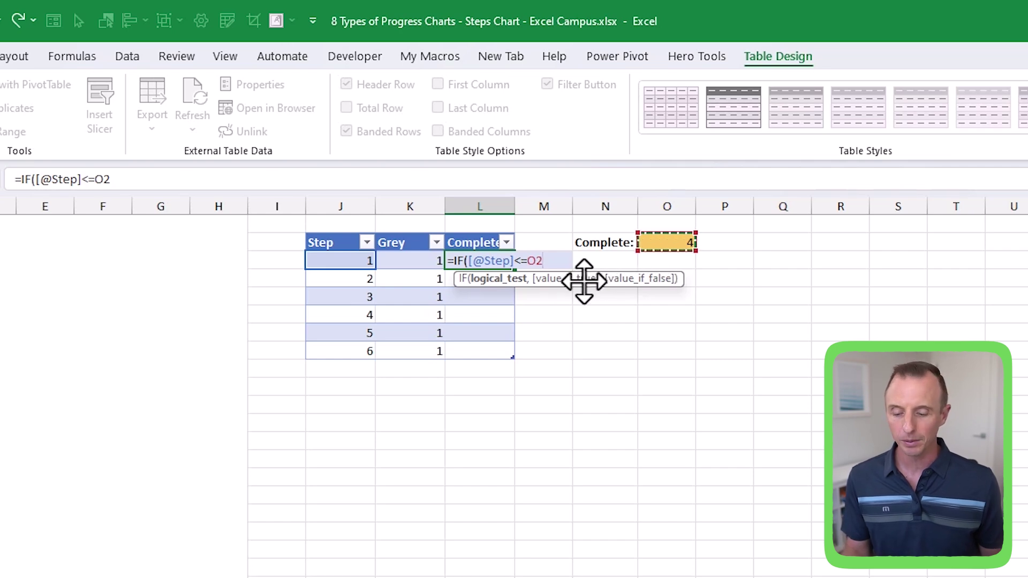
key(F4)
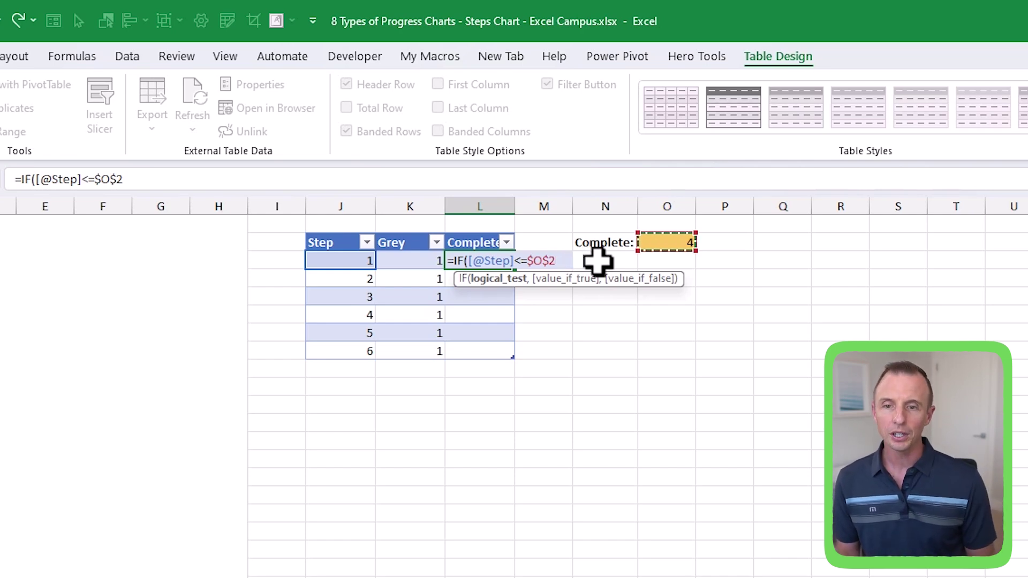
text(,1,)
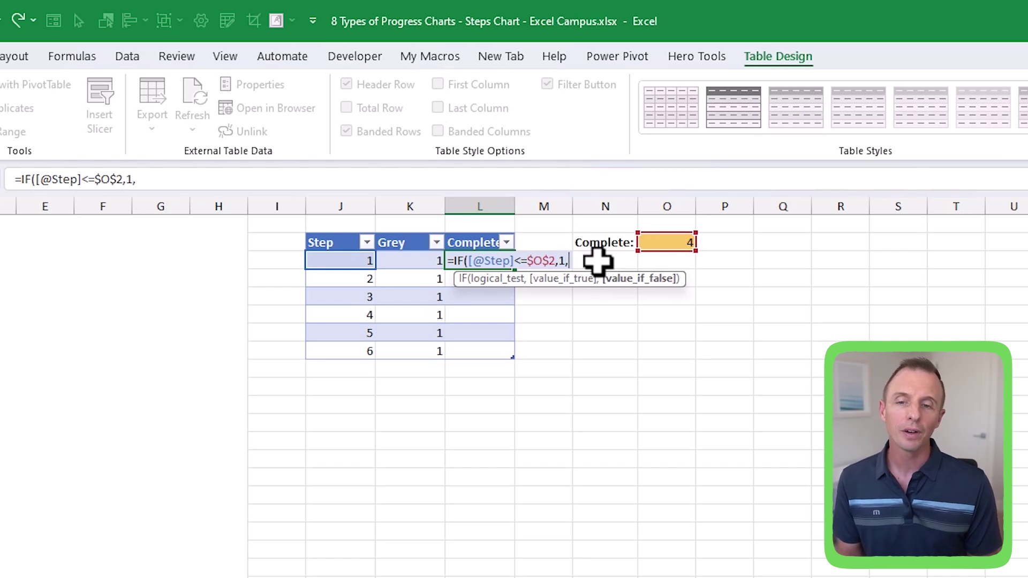
text(na)
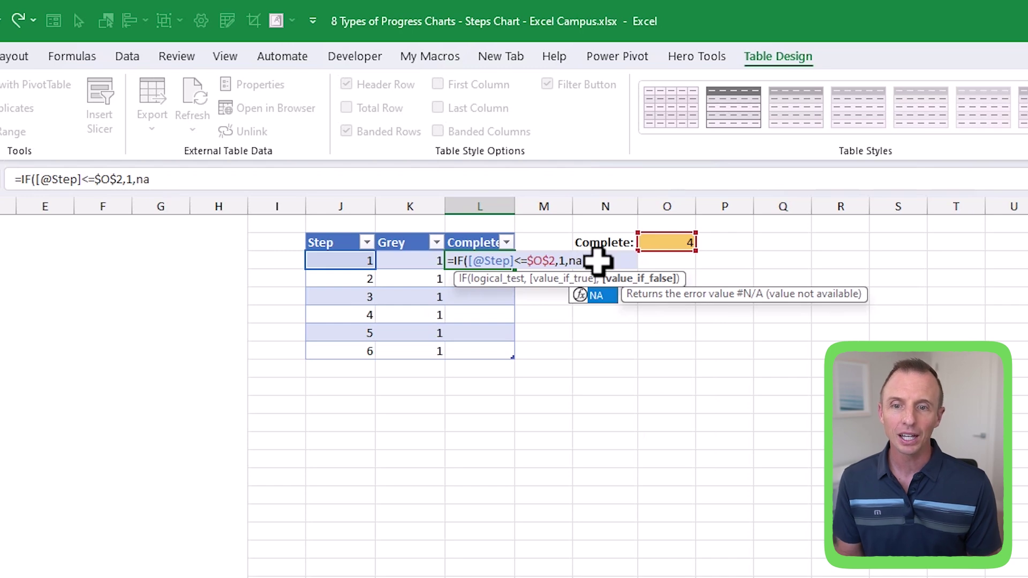
key(Tab)
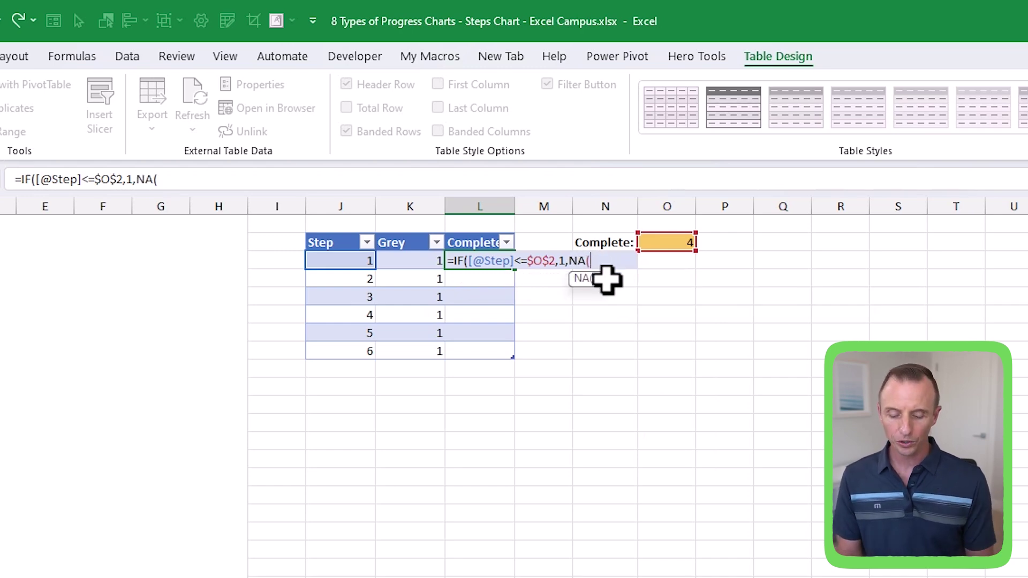
text())
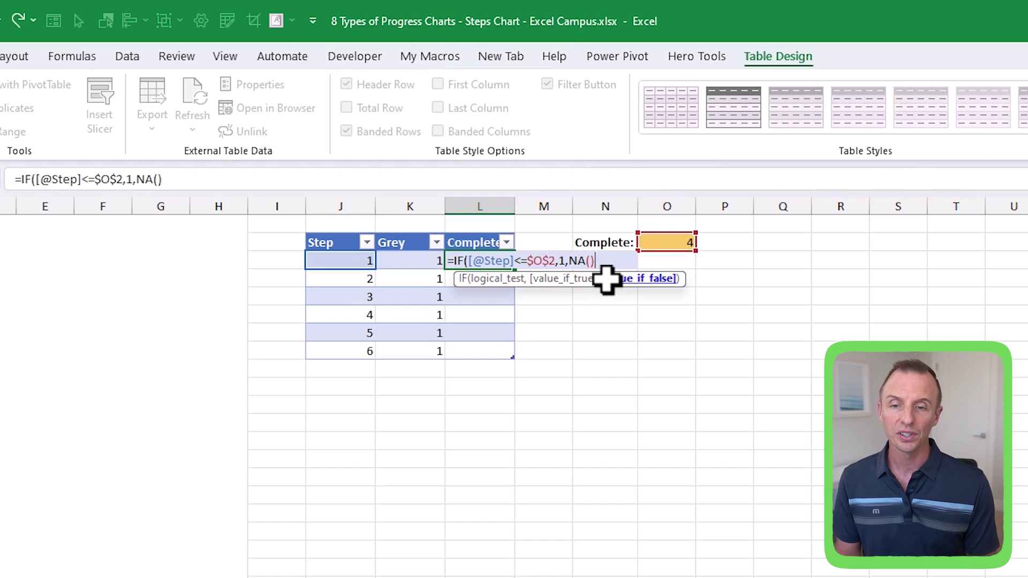
text())
key(Return)
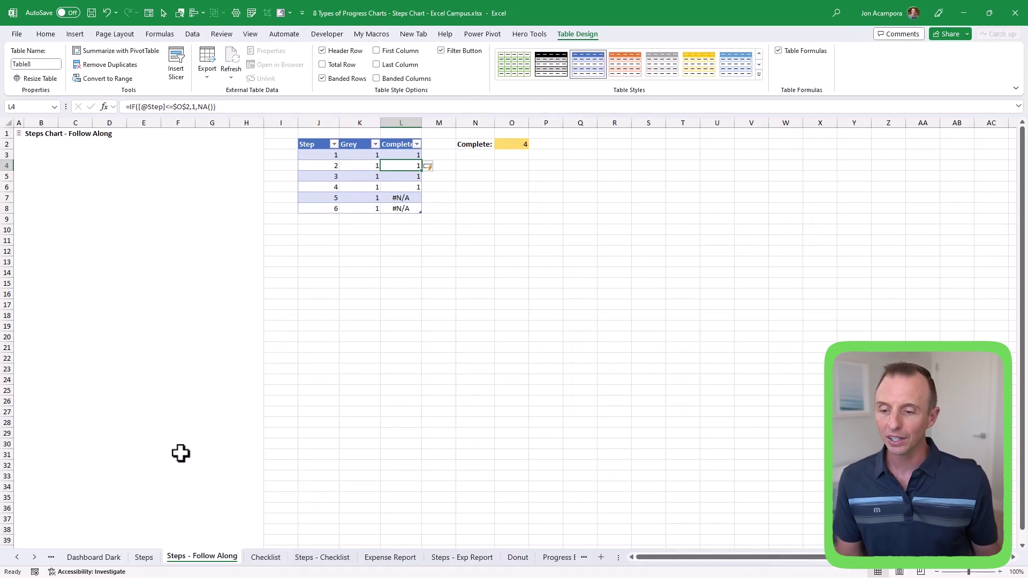
- Examine the finished steps chart on the Steps sheet, comparing its completed and remaining steps
click(145, 557)
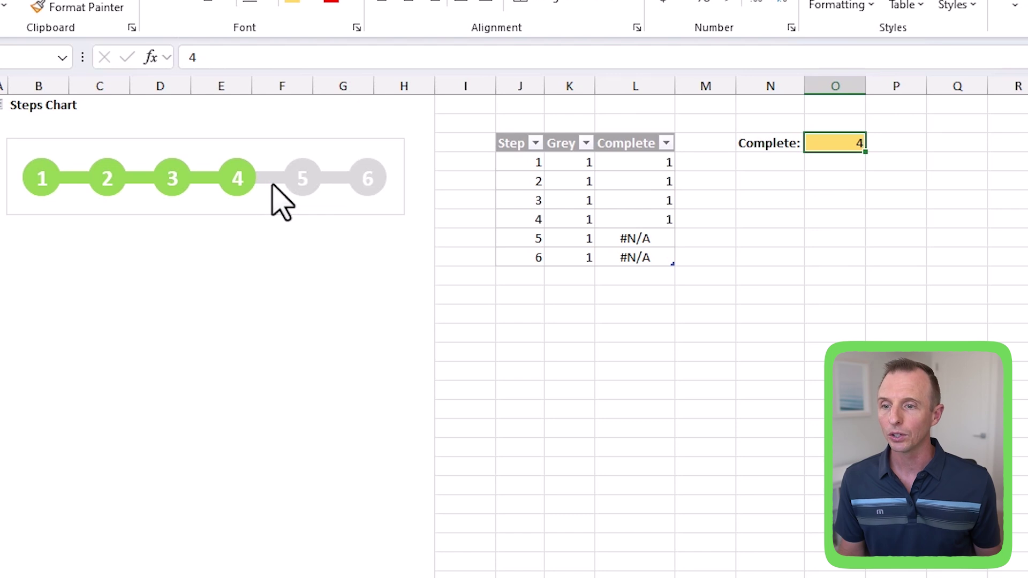
mouse_move(348, 186)
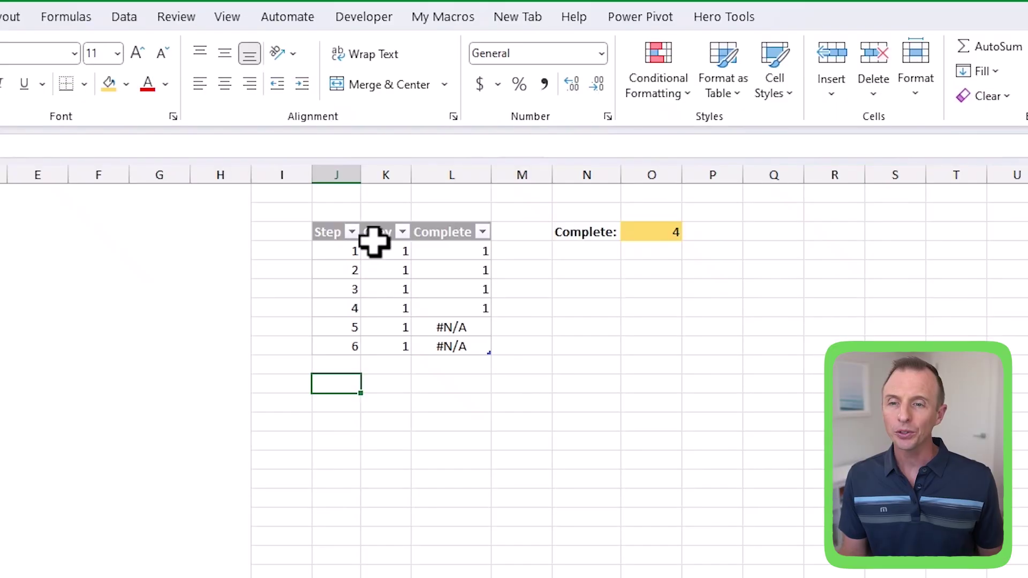
- Insert a Line with Markers chart from the Grey and Complete columns with headers, and place it slightly reduced under the Steps Chart heading
drag(375, 236, 443, 346)
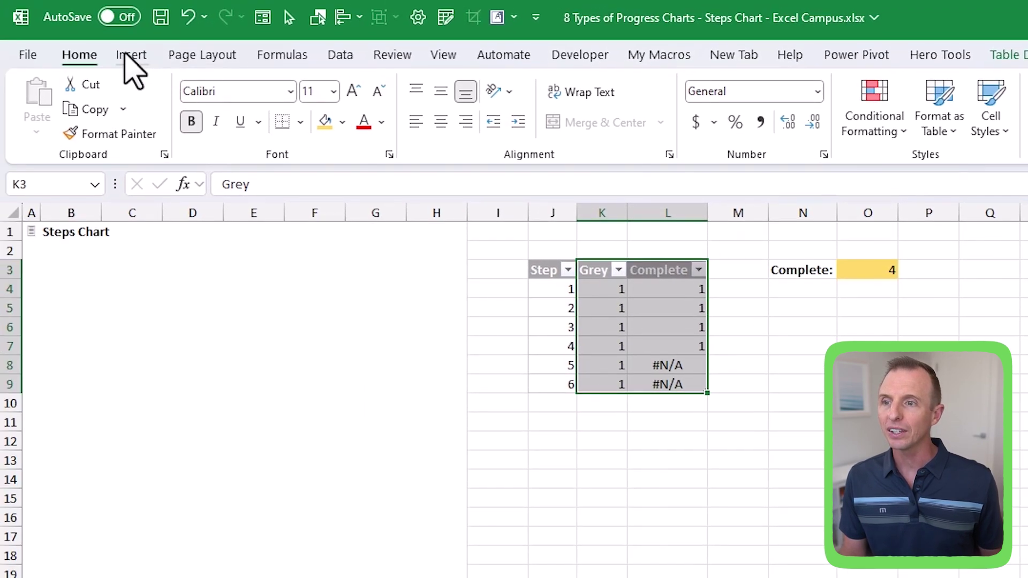
click(129, 55)
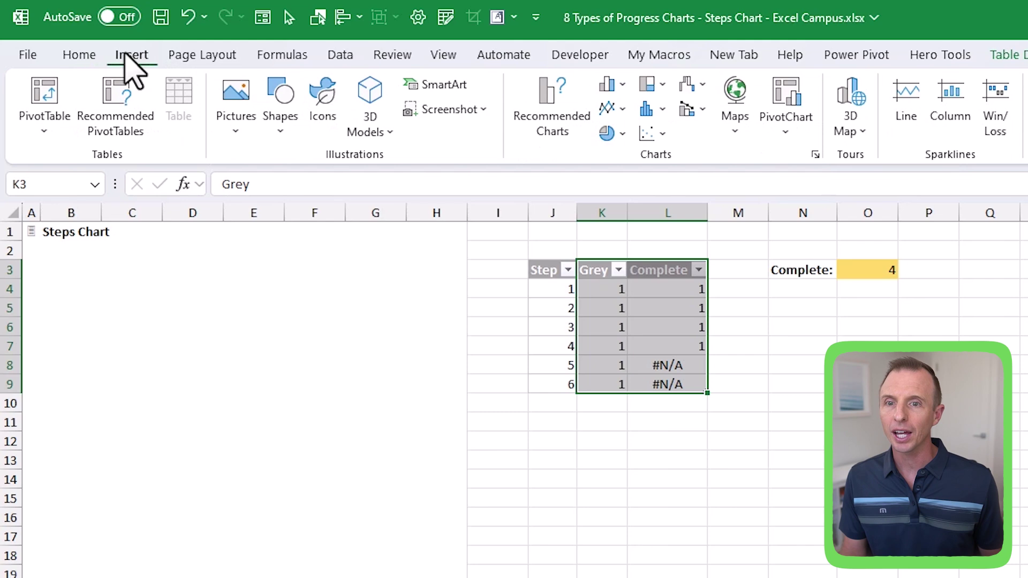
click(613, 110)
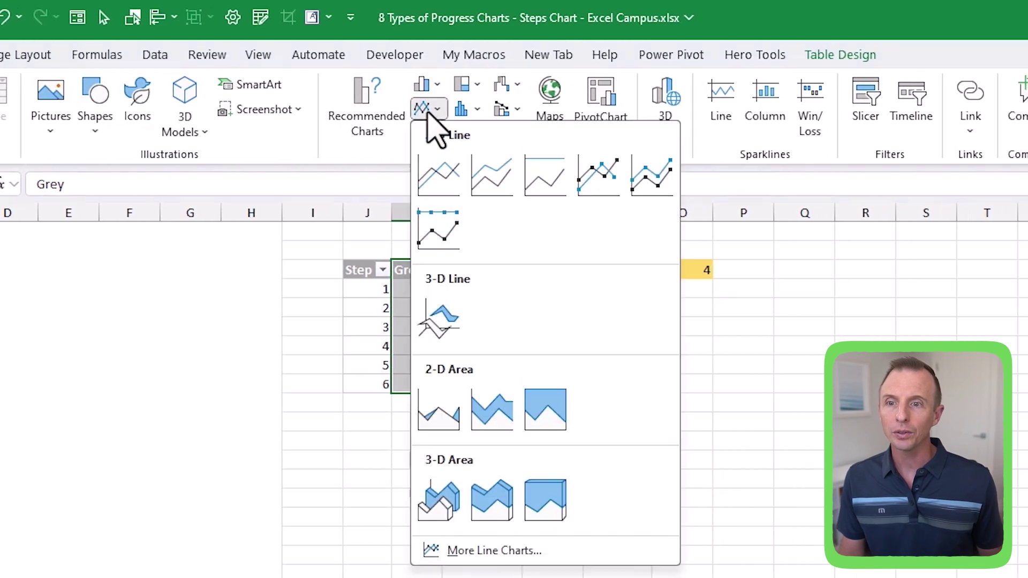
click(596, 176)
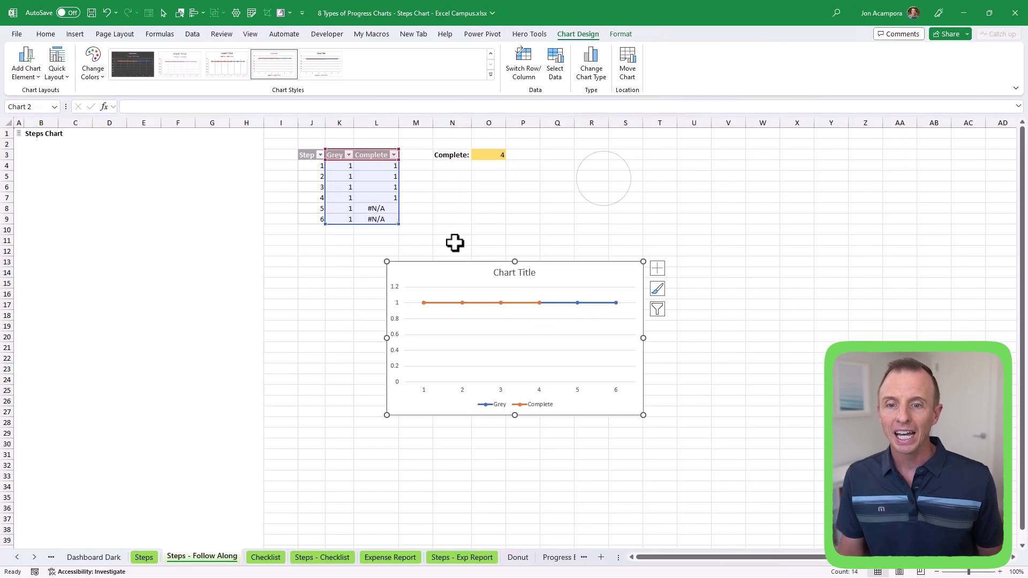
drag(457, 265, 93, 157)
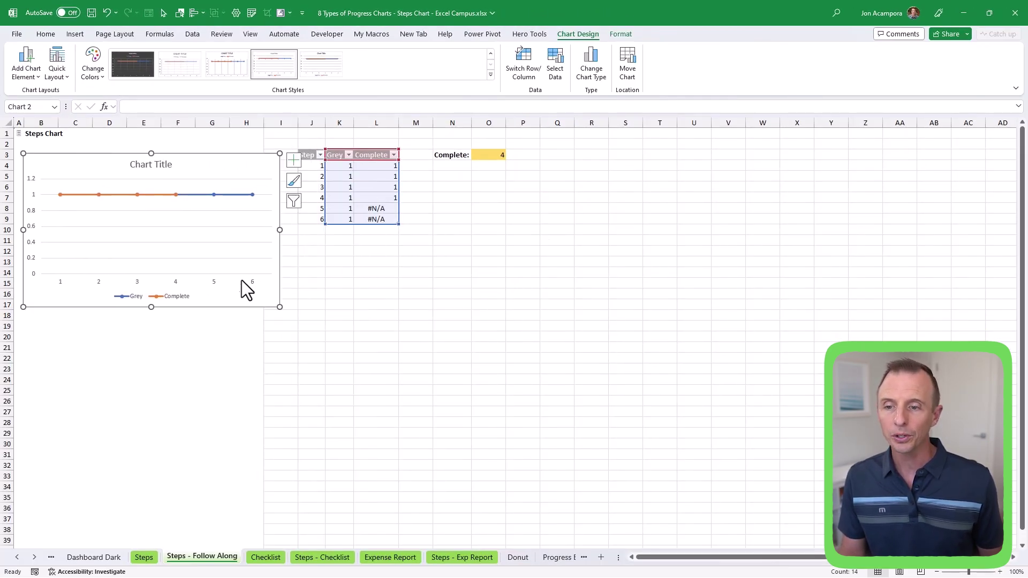
drag(279, 307, 253, 277)
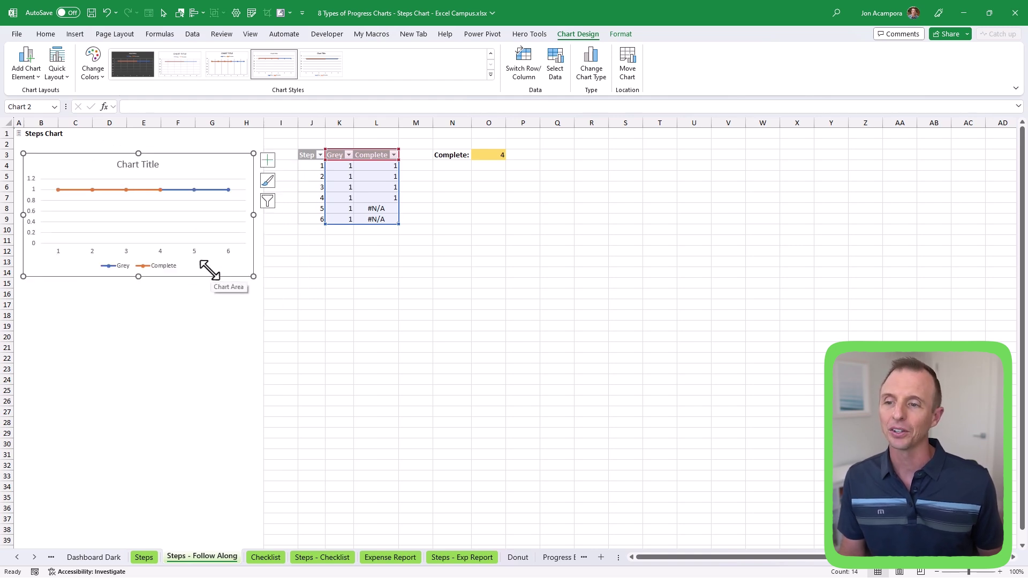
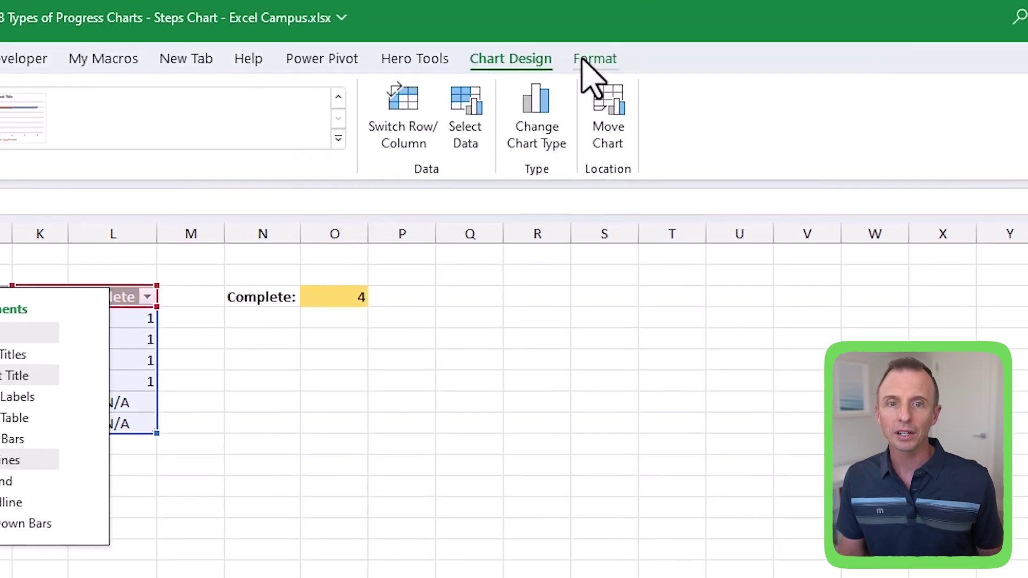
- Format the Grey series' line as a solid light grey line with a width of 10 pt
click(589, 59)
click(146, 87)
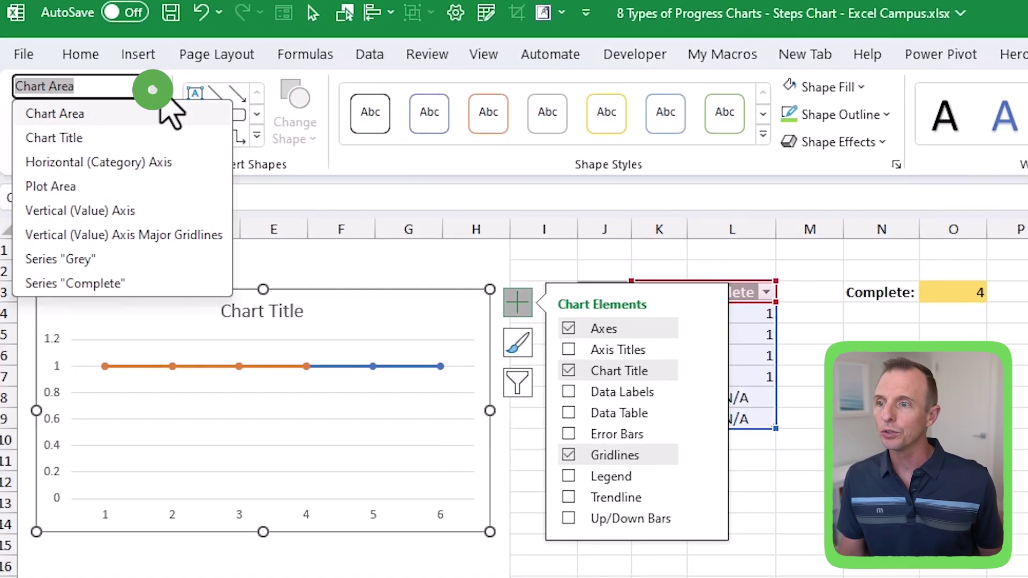
click(75, 262)
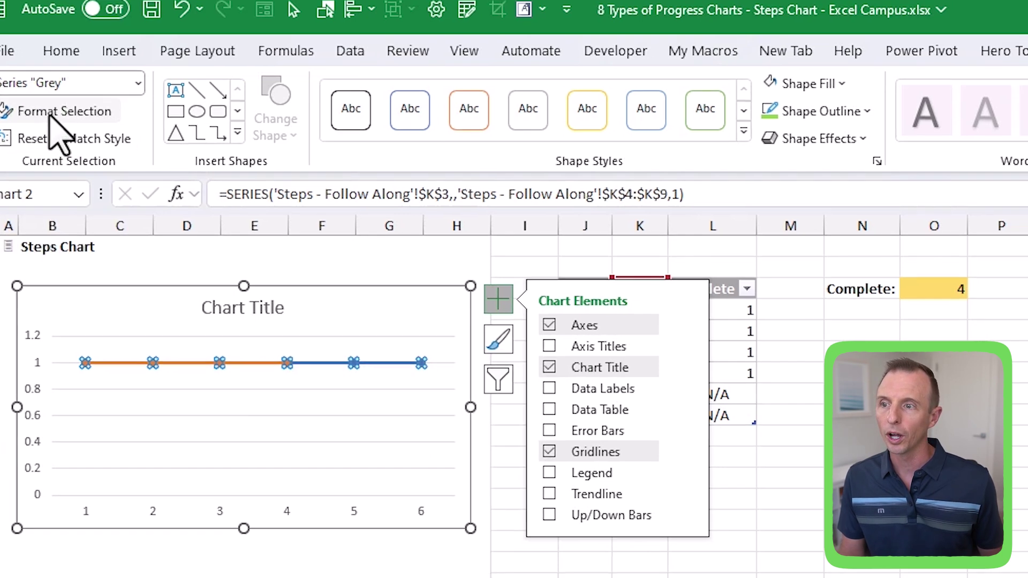
click(50, 114)
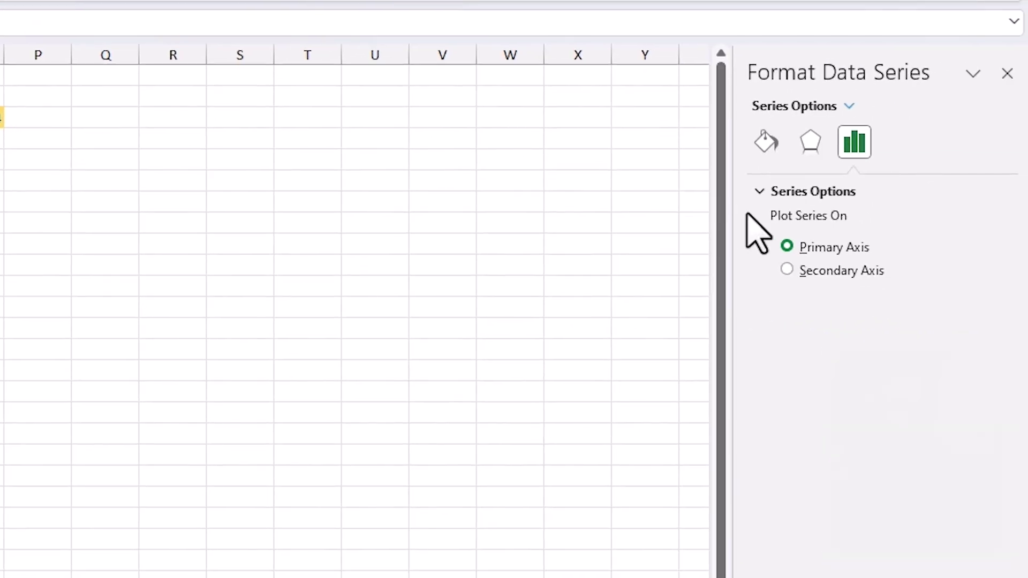
click(762, 145)
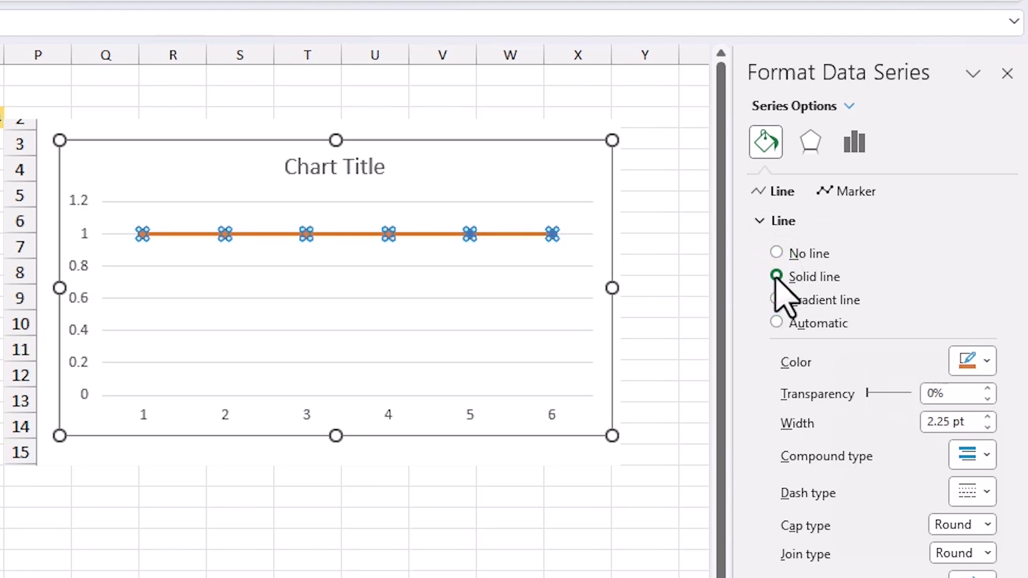
click(986, 362)
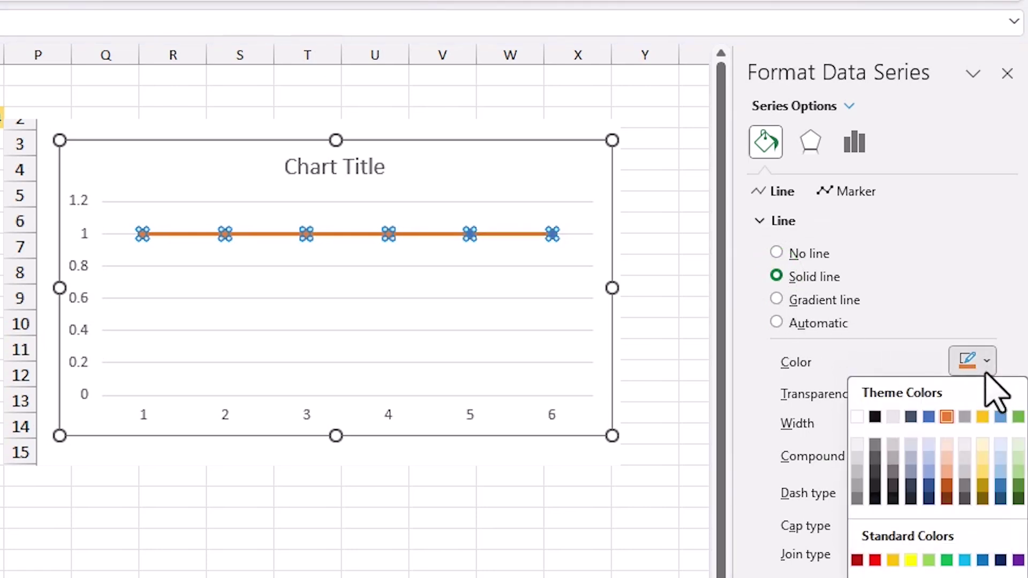
click(857, 457)
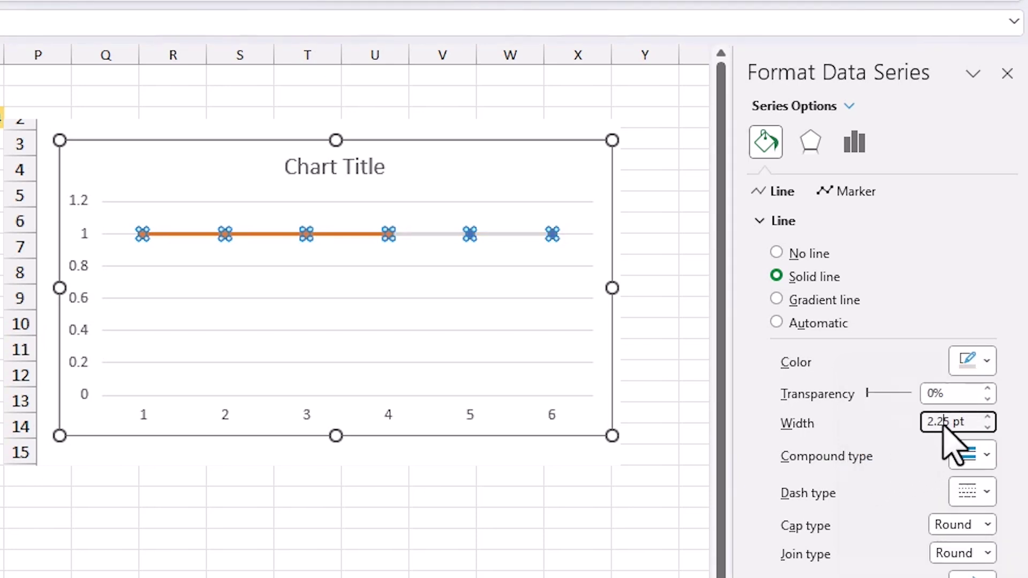
drag(944, 423, 914, 424)
key(BackSpace)
key(Delete)
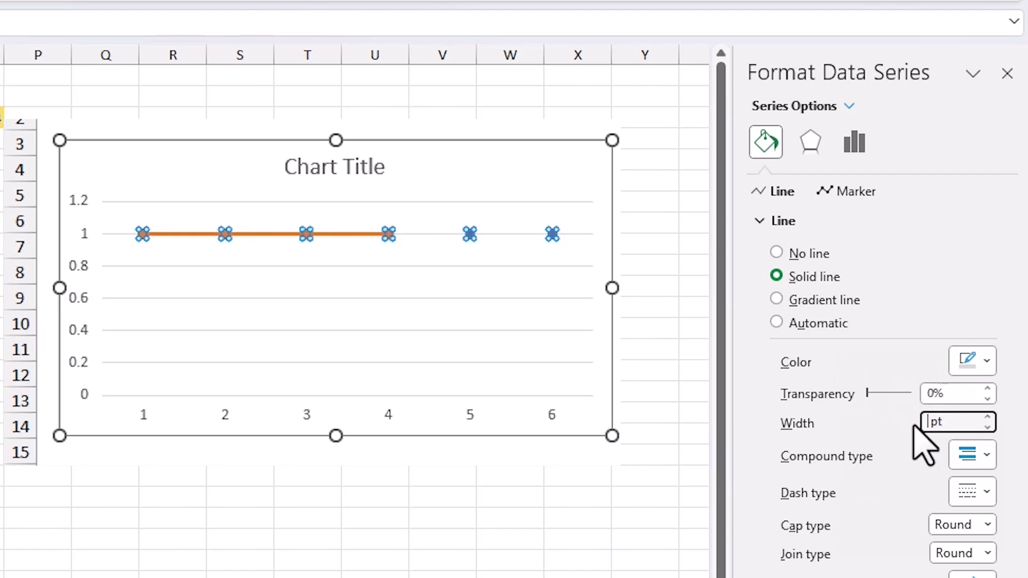
key(Return)
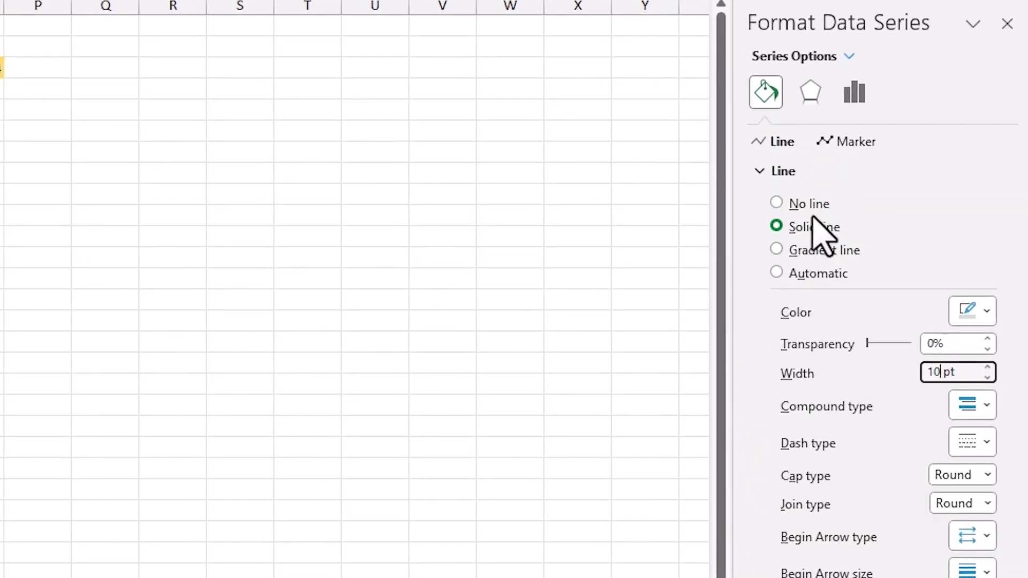
- Give the Grey series built-in circle markers with a size of 30
click(839, 142)
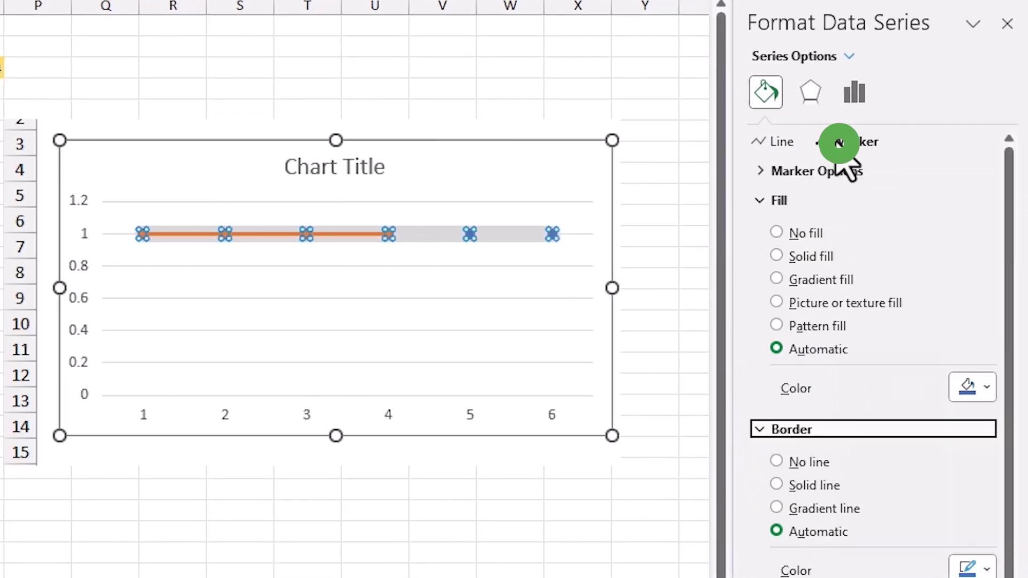
click(763, 179)
click(777, 248)
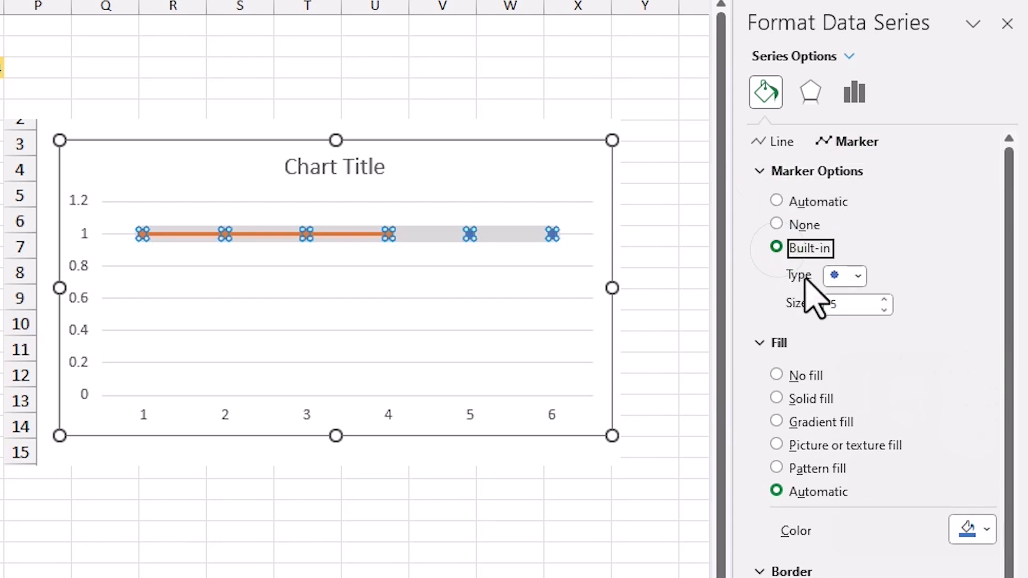
click(857, 276)
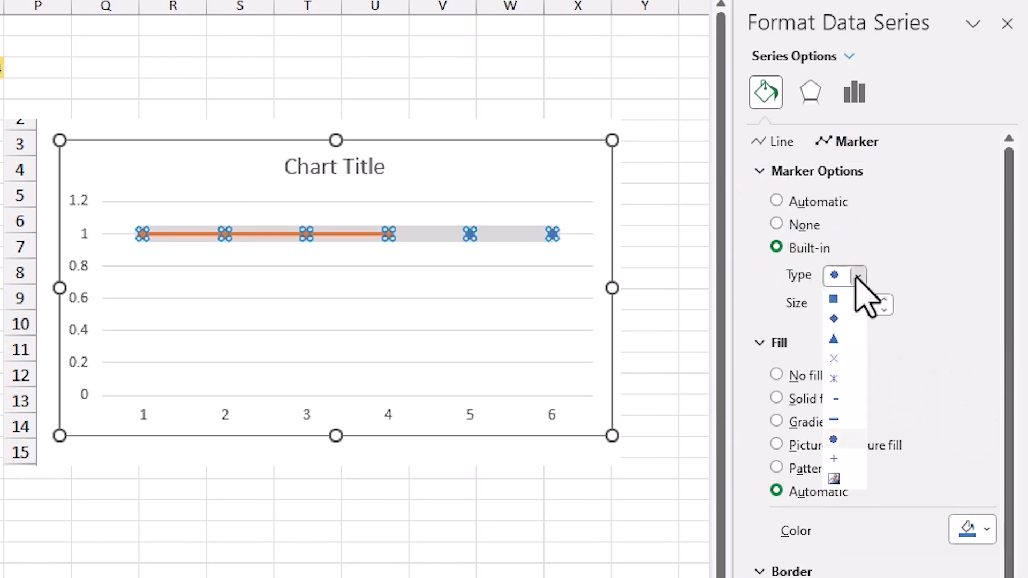
click(834, 439)
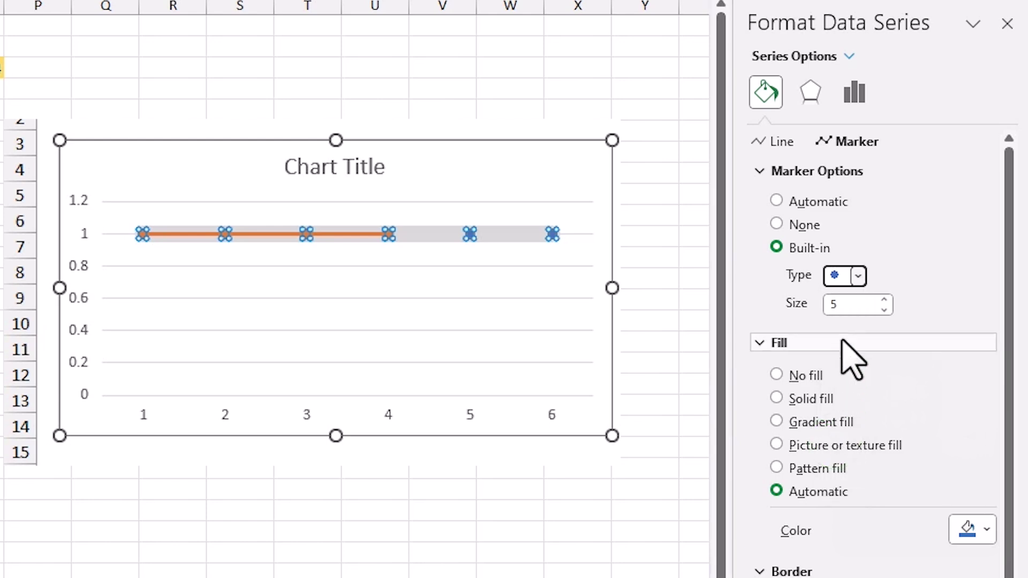
click(827, 305)
text(3)
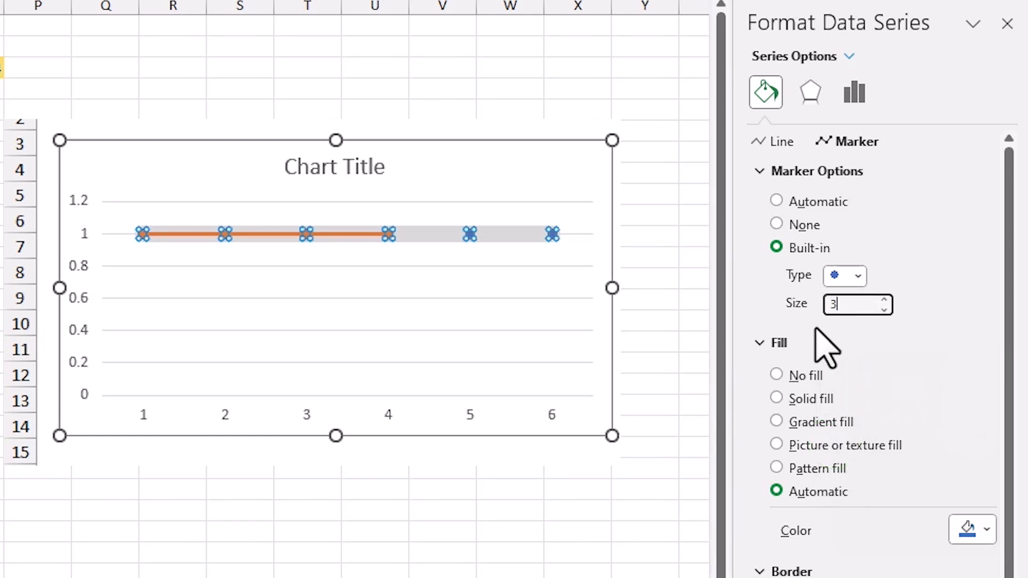
text(0)
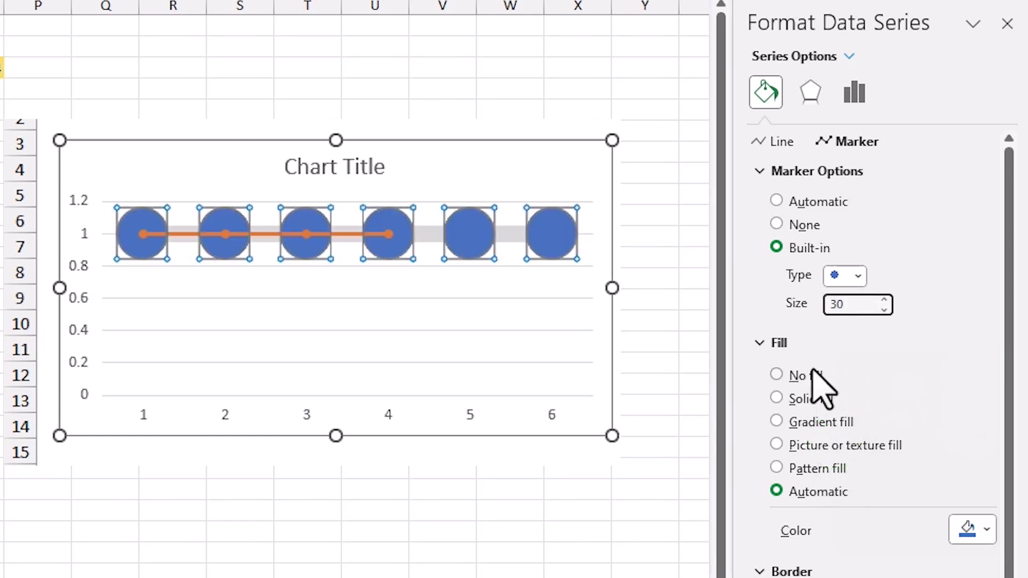
- Give the Grey series' circle markers a solid light grey fill and no border line
click(777, 399)
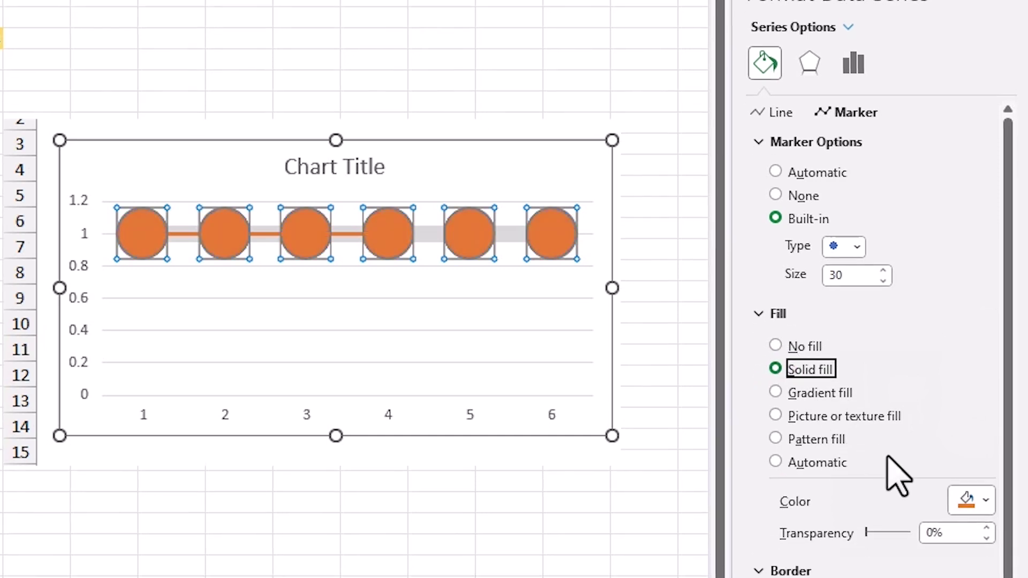
click(986, 530)
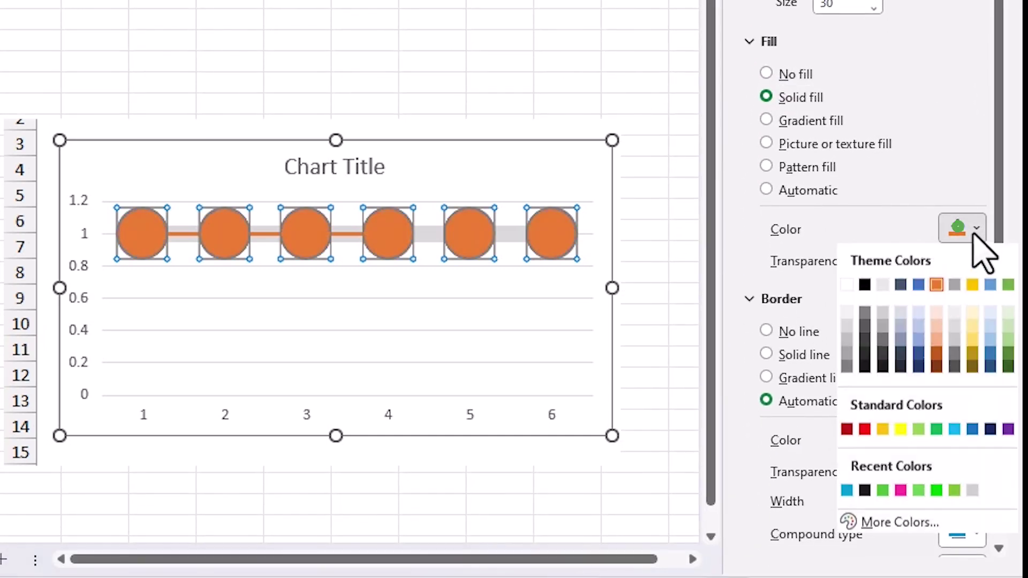
click(846, 327)
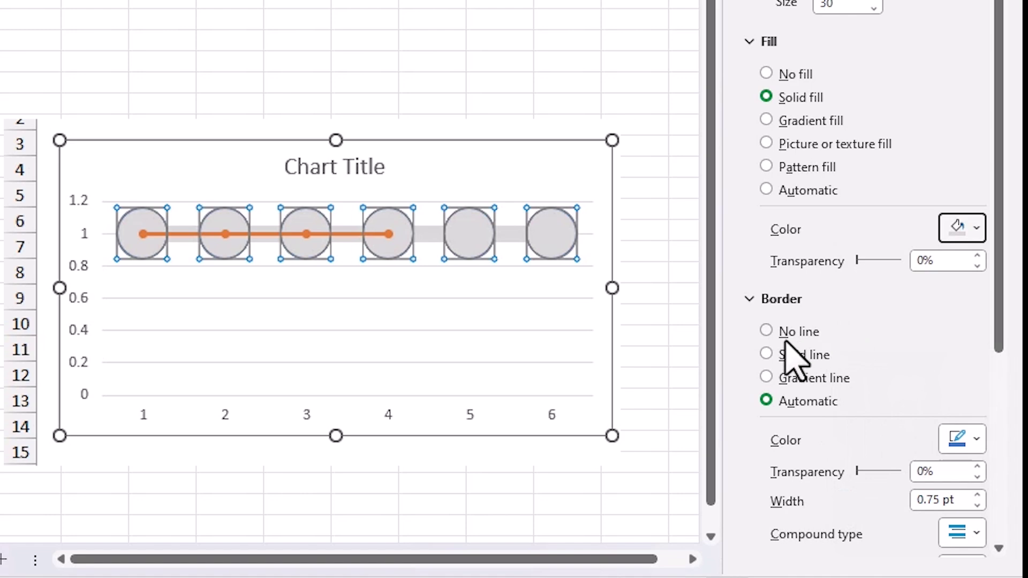
click(766, 330)
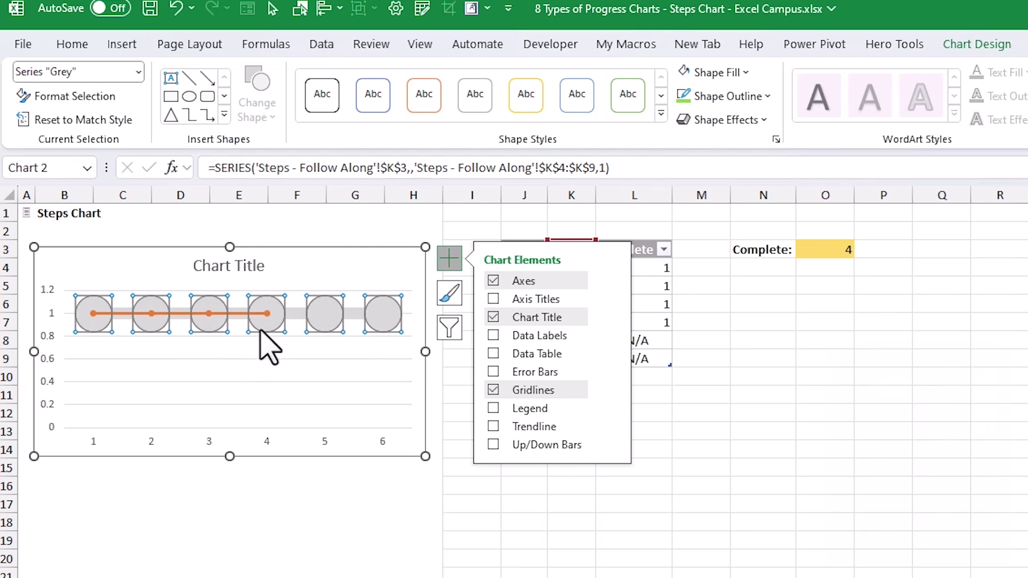
- Format the Complete series' line as a solid light green line with a width of 10 pt
mouse_move(260, 331)
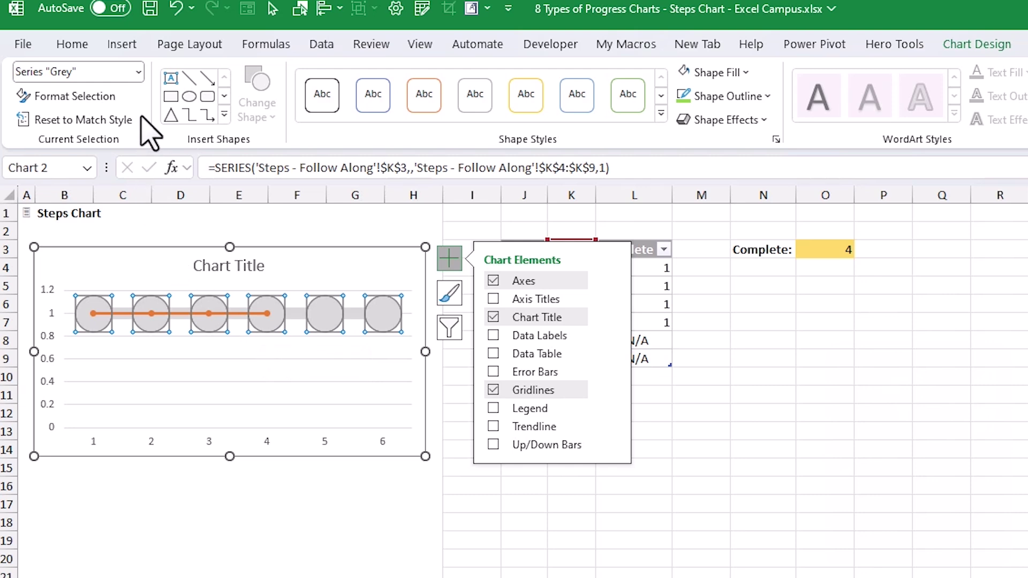
click(138, 72)
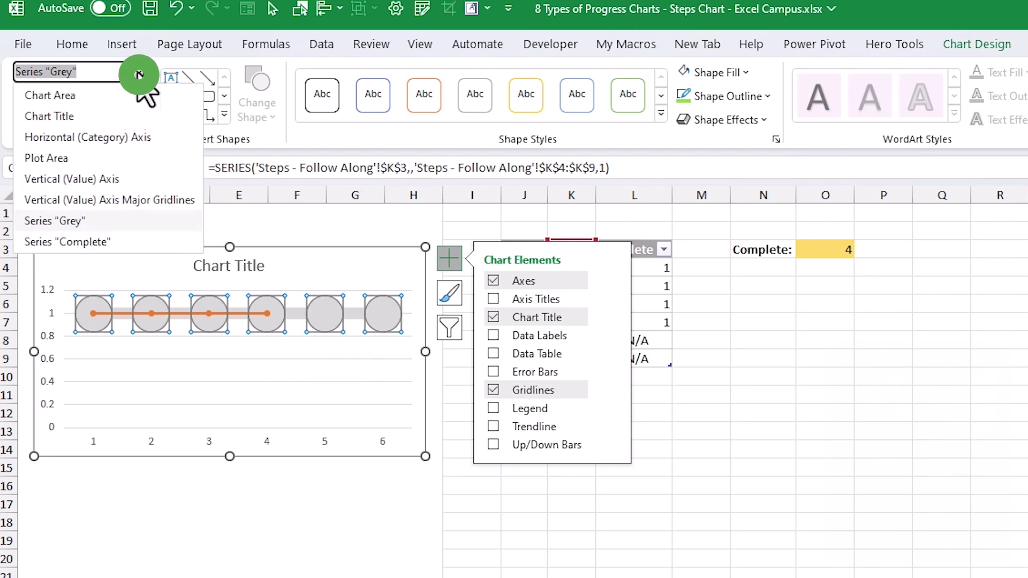
click(80, 241)
key(ctrl+1)
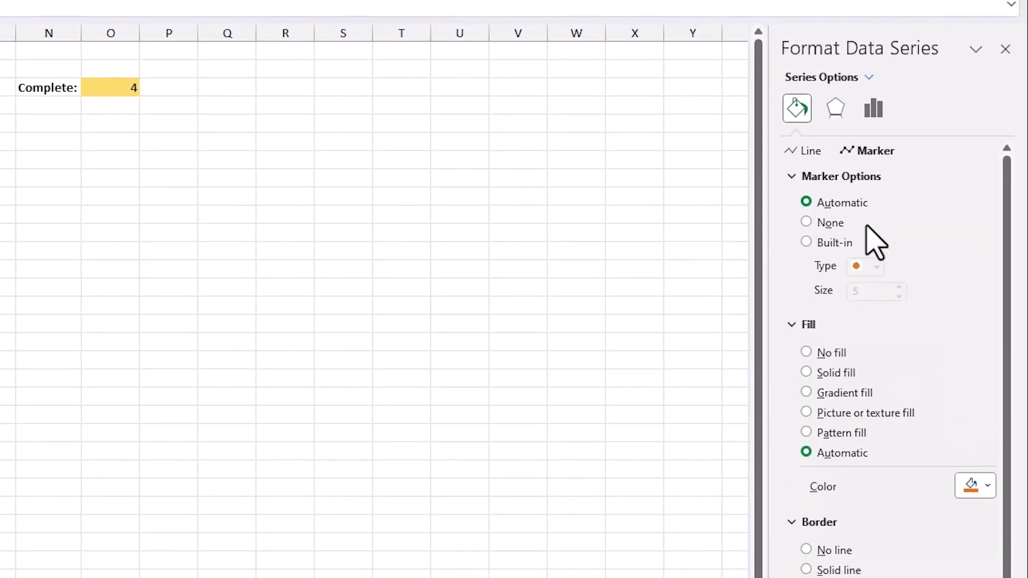
click(803, 152)
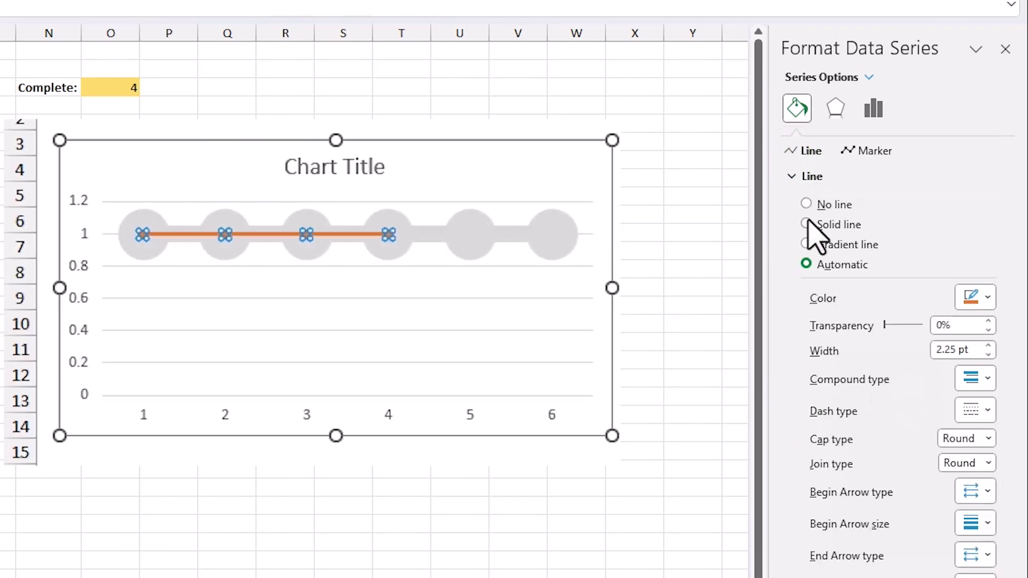
click(987, 299)
click(937, 470)
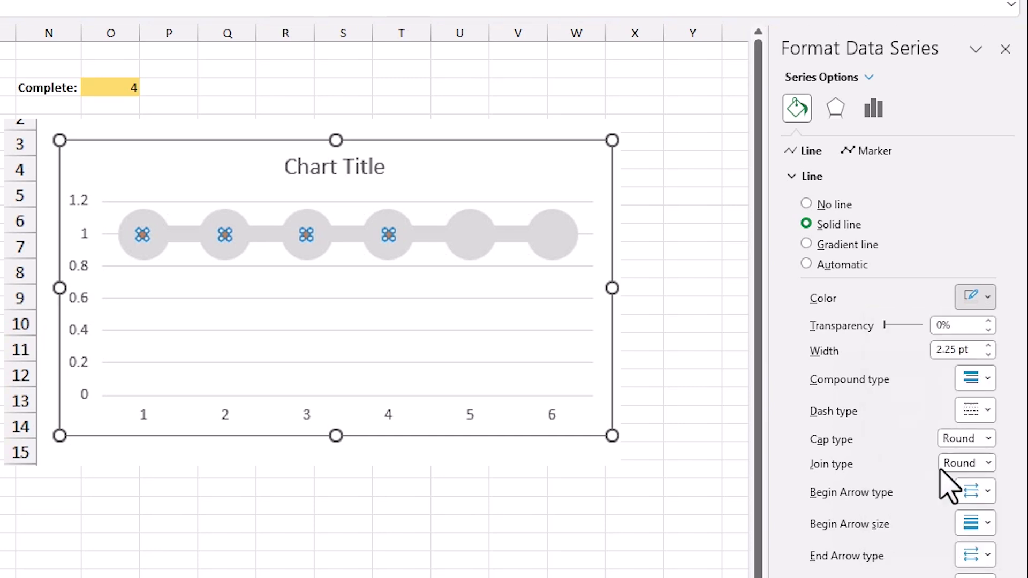
drag(960, 350, 924, 352)
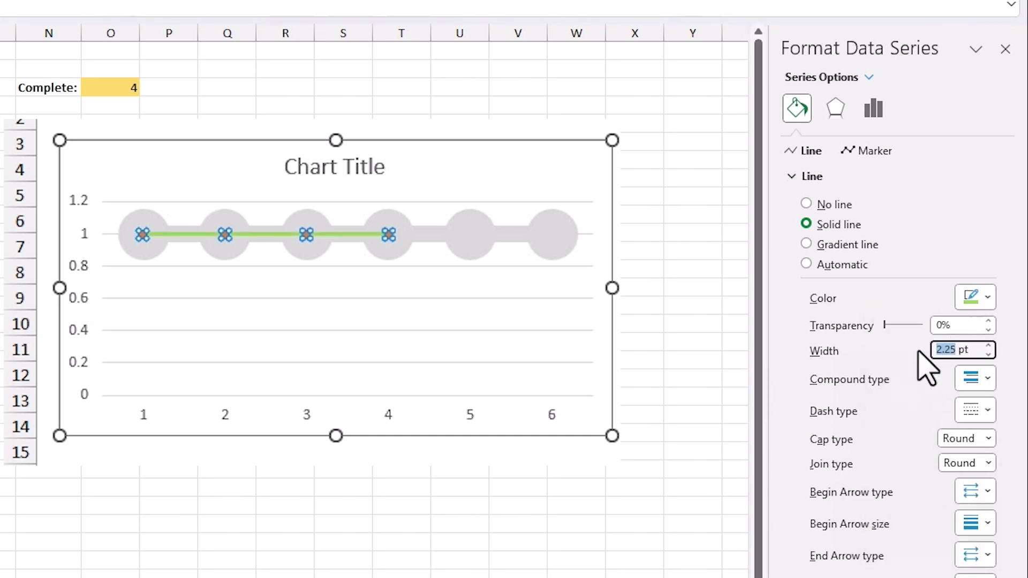
key(Return)
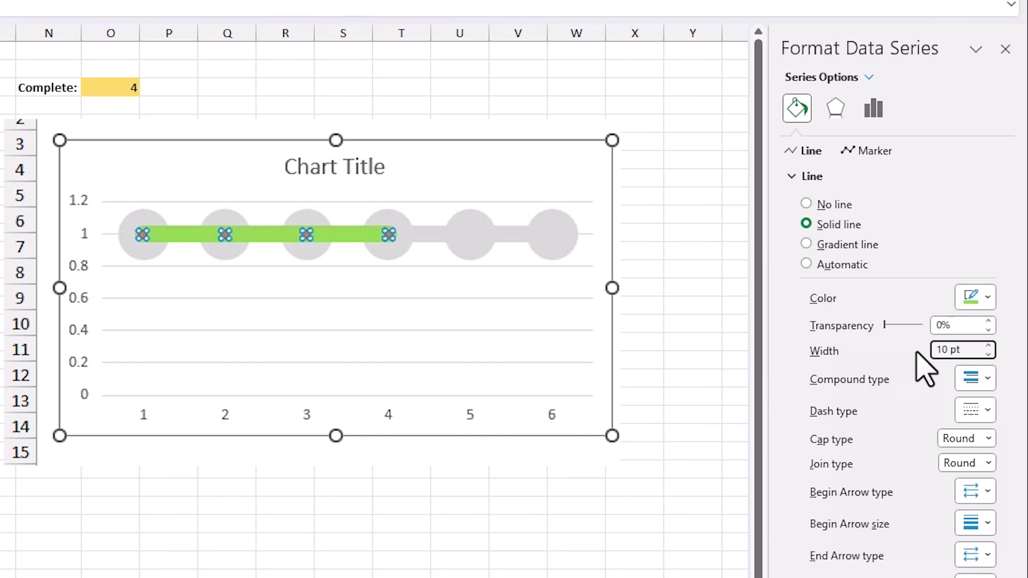
- Give the Complete series built-in circle markers with a size of 30
click(860, 151)
click(792, 177)
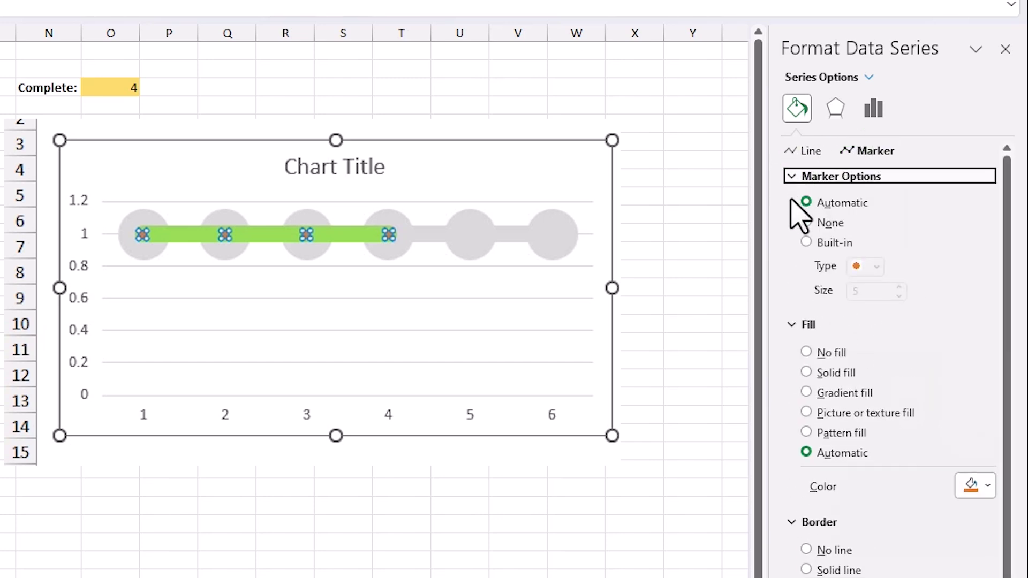
click(806, 243)
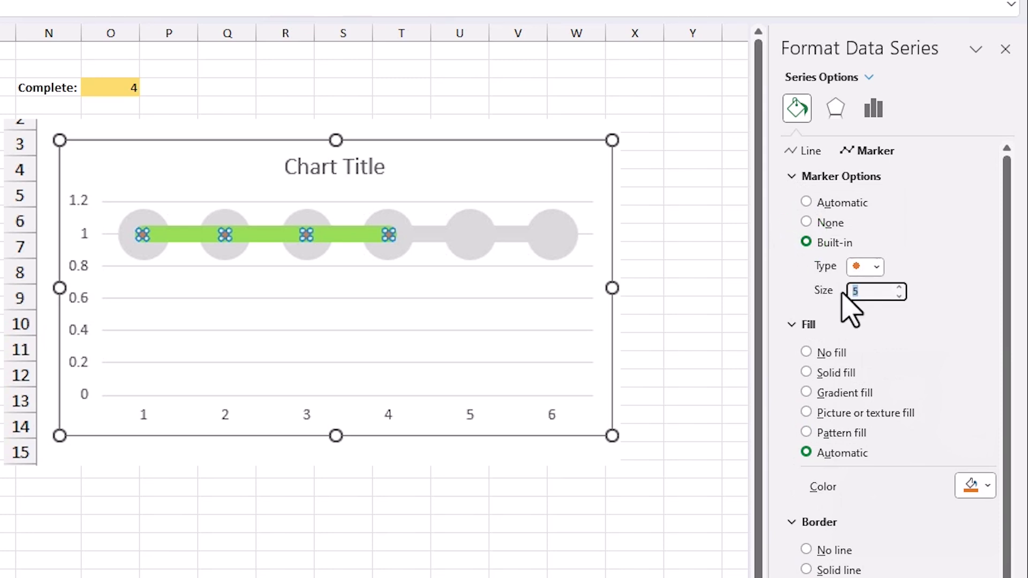
key(Return)
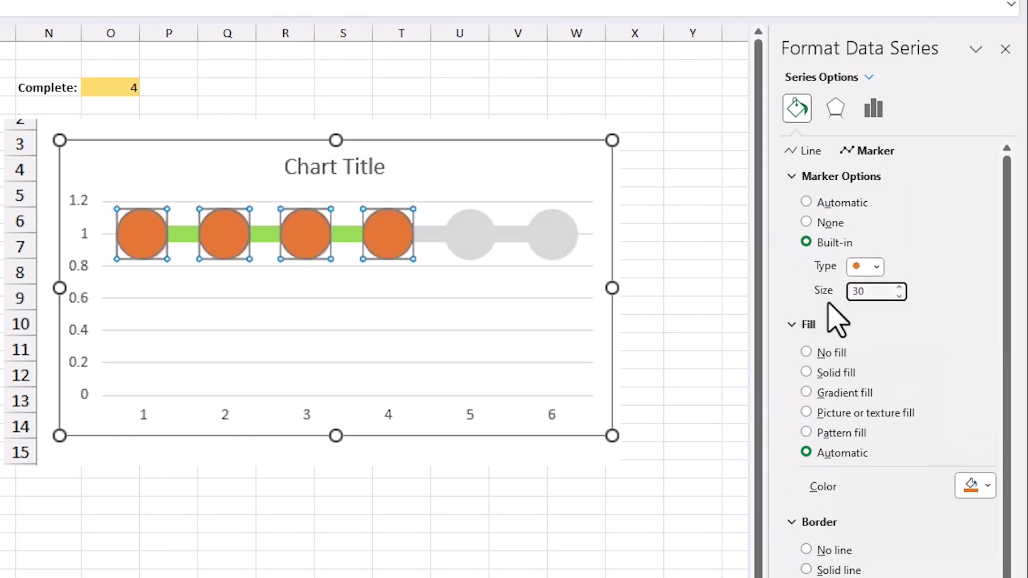
- Fill the Complete series' circle markers with solid light green and remove their border line
click(814, 373)
click(987, 486)
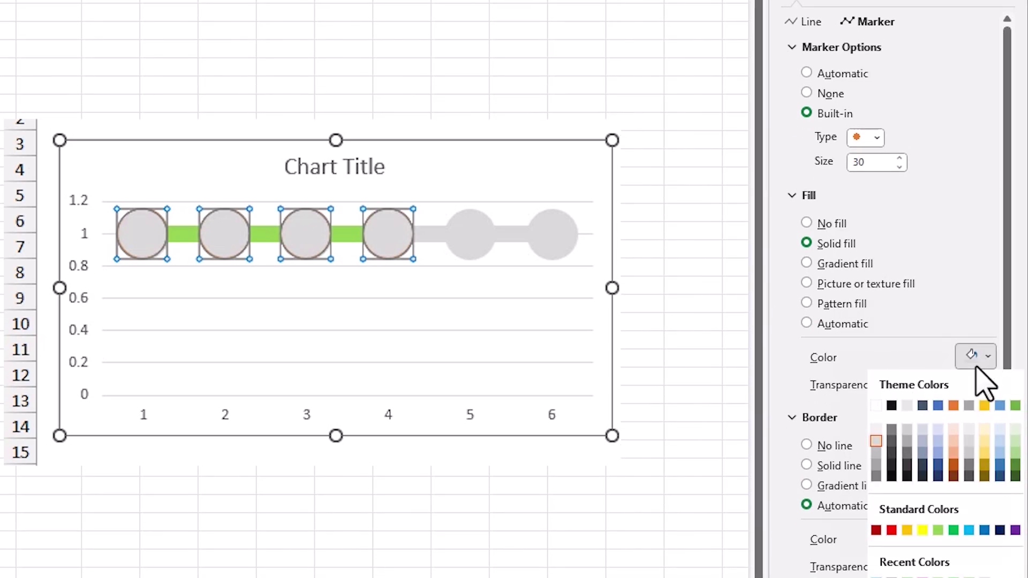
click(938, 431)
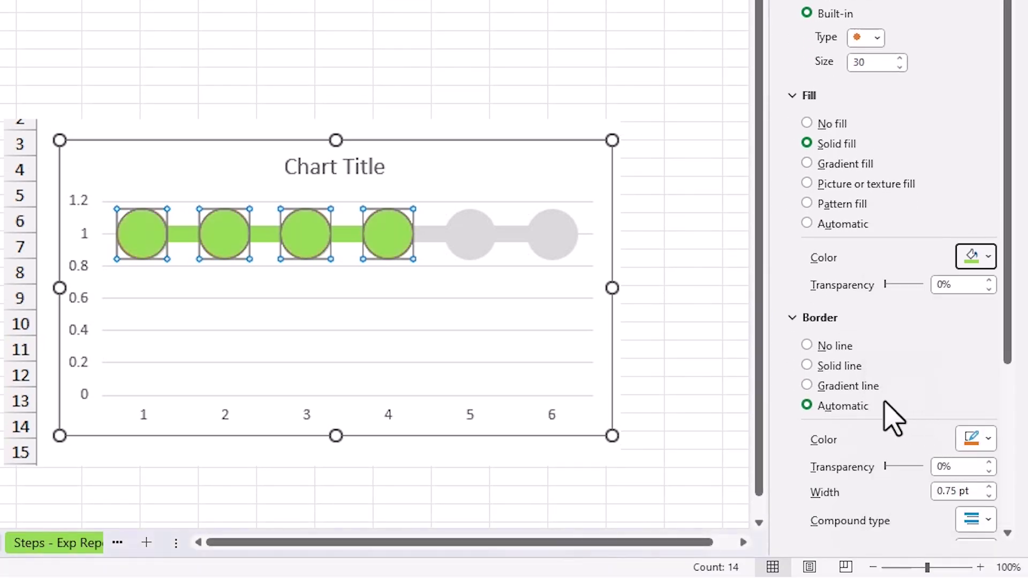
click(806, 346)
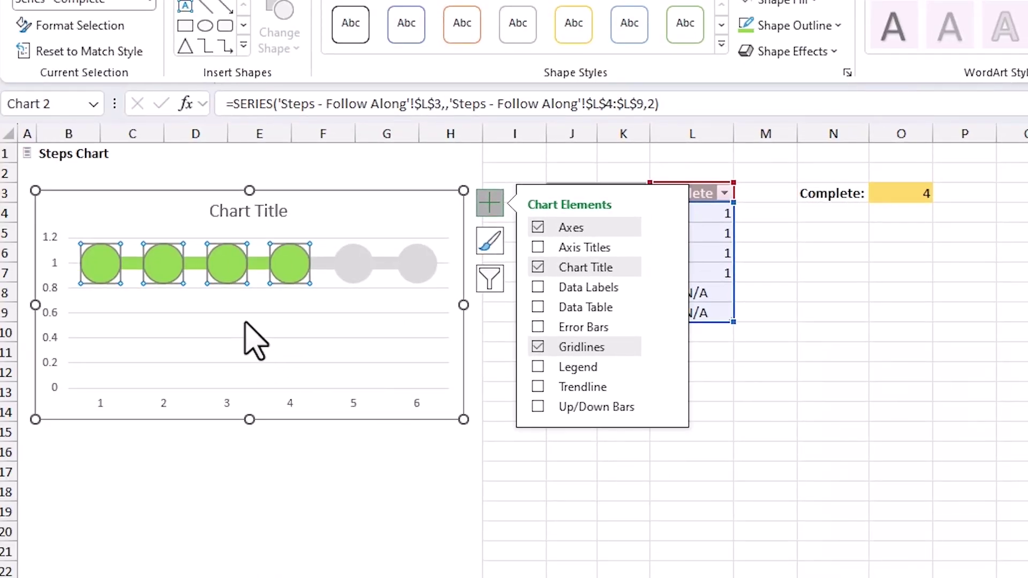
- Add data labels to the Grey series and open their detailed formatting options
click(7, 206)
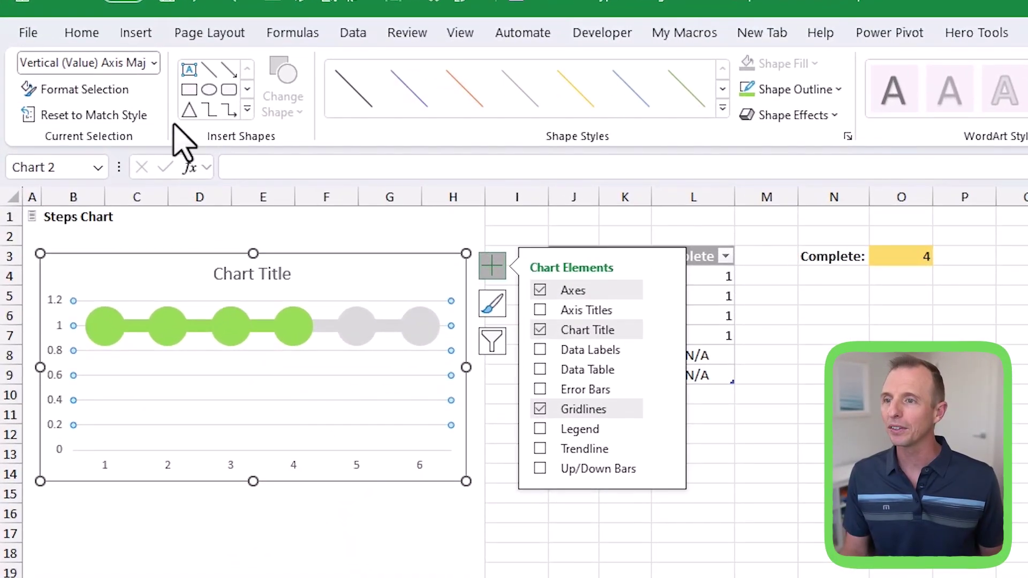
click(154, 63)
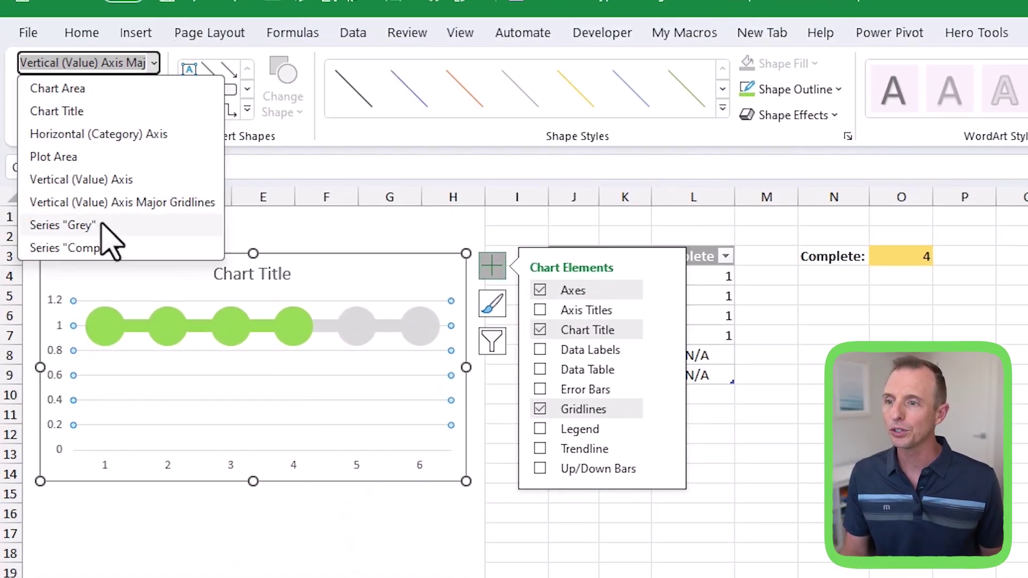
click(64, 225)
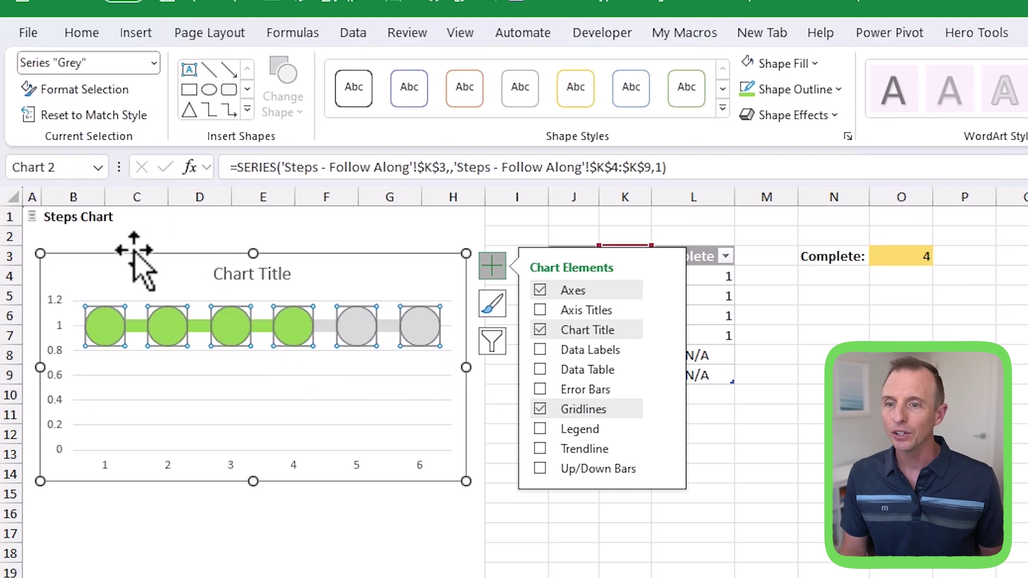
click(487, 268)
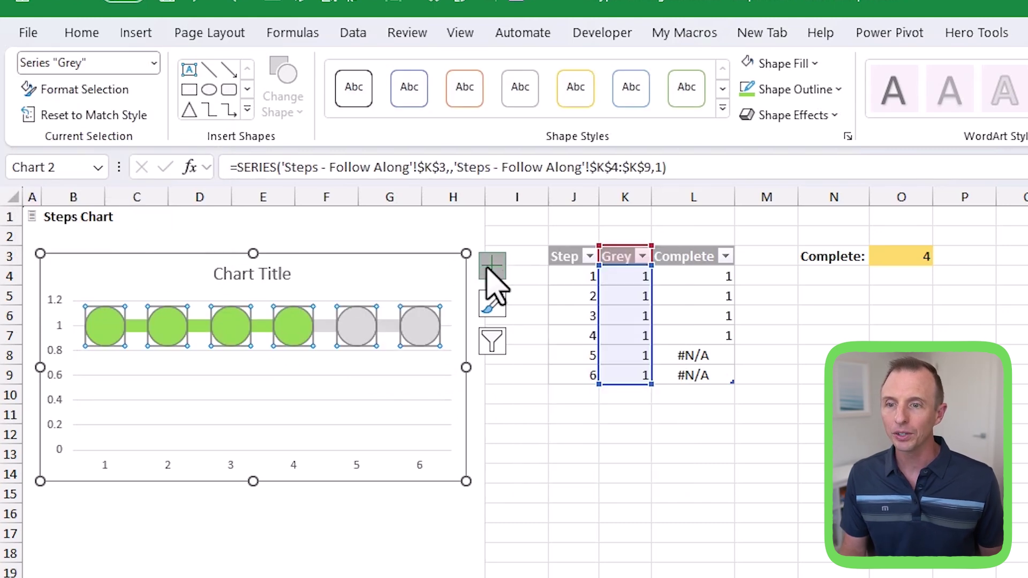
click(490, 267)
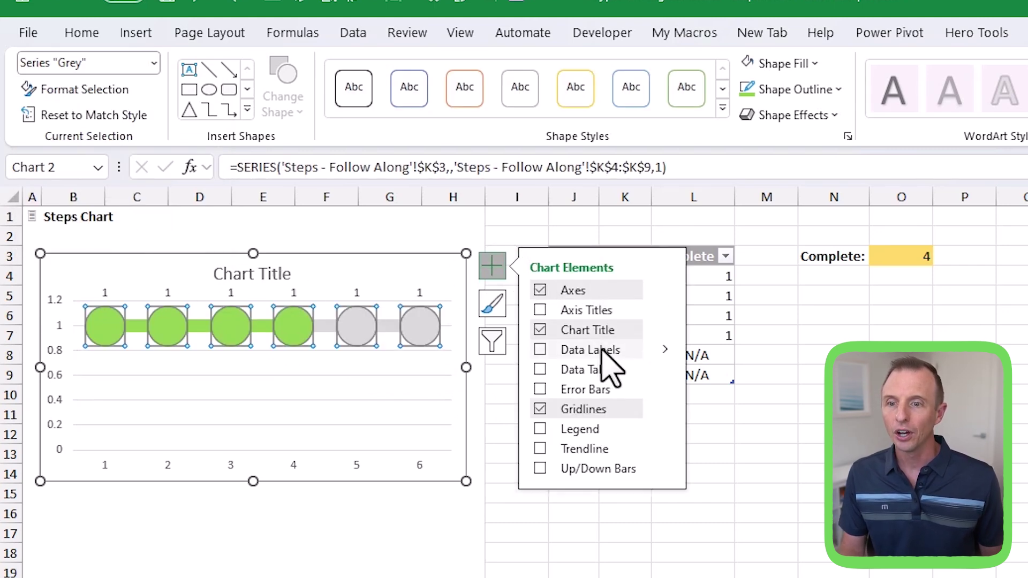
click(666, 349)
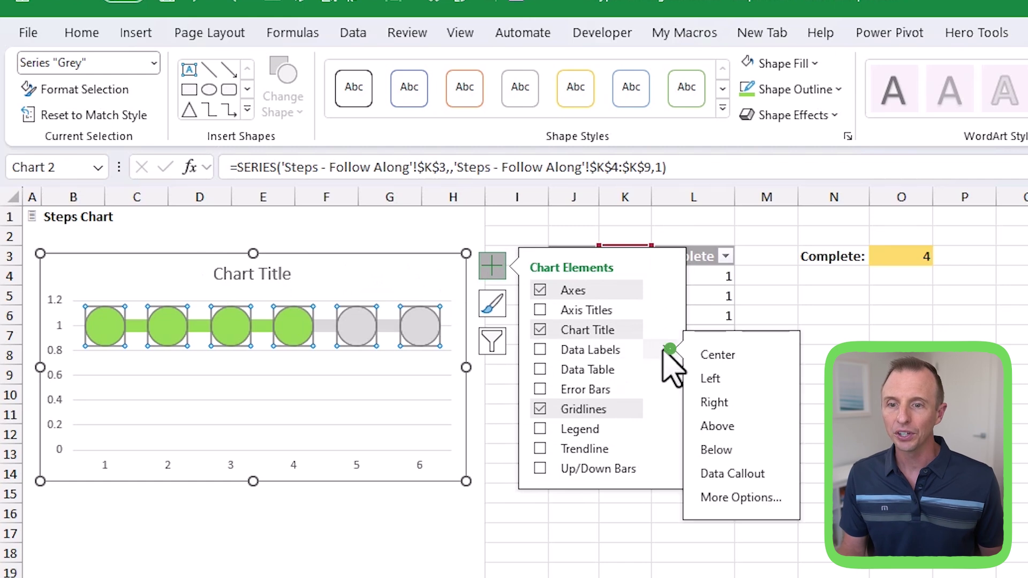
click(734, 498)
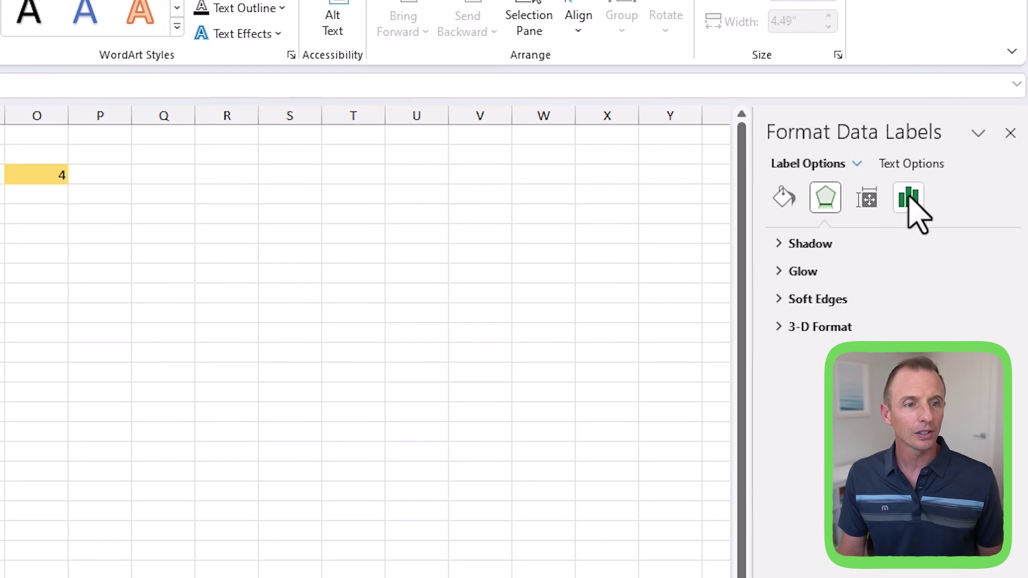
- Make the Grey data labels show the Step numbers from cells J4:J9 instead of the series value, centered on the circles
click(909, 198)
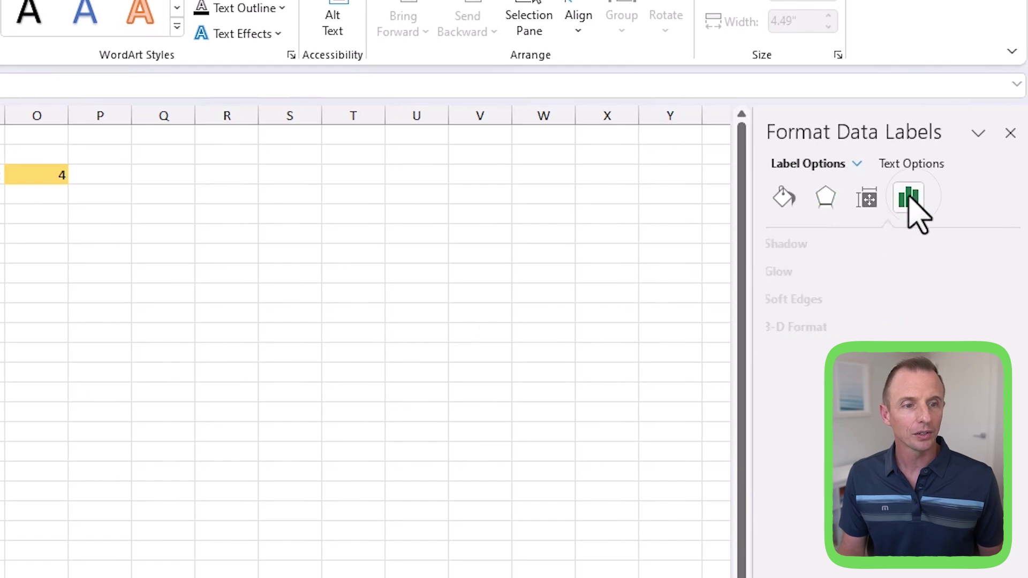
click(783, 246)
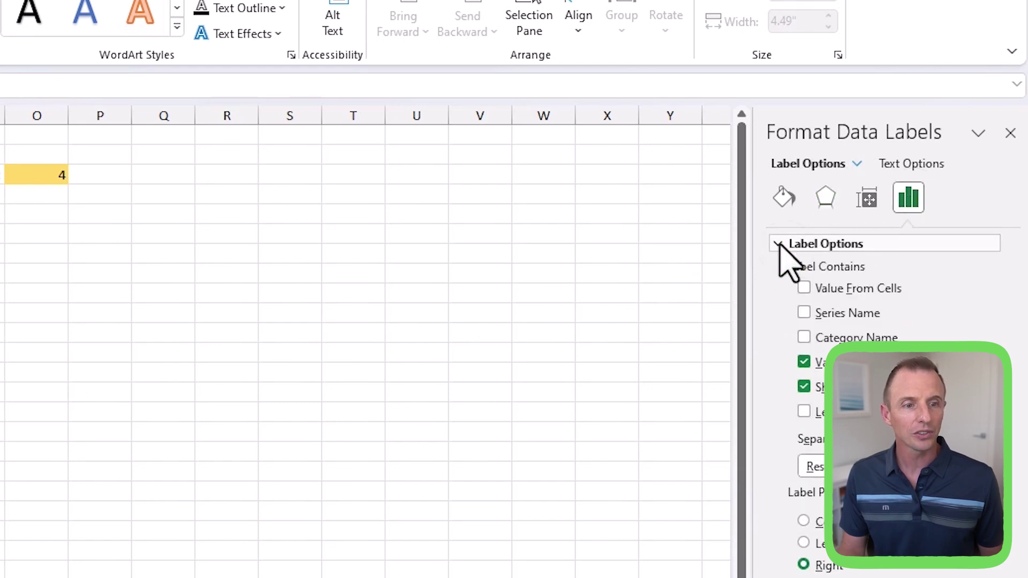
click(805, 290)
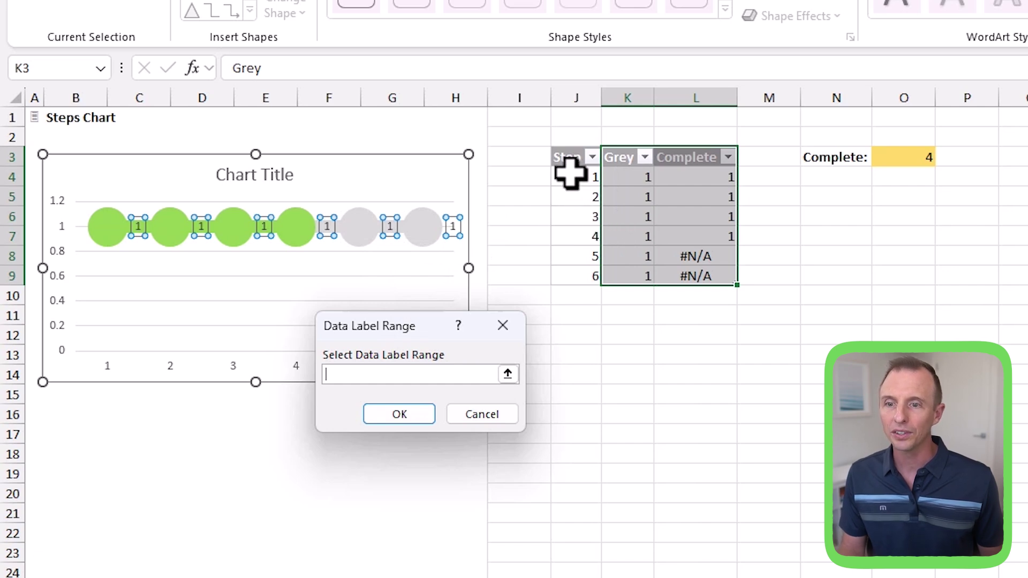
drag(570, 171, 578, 275)
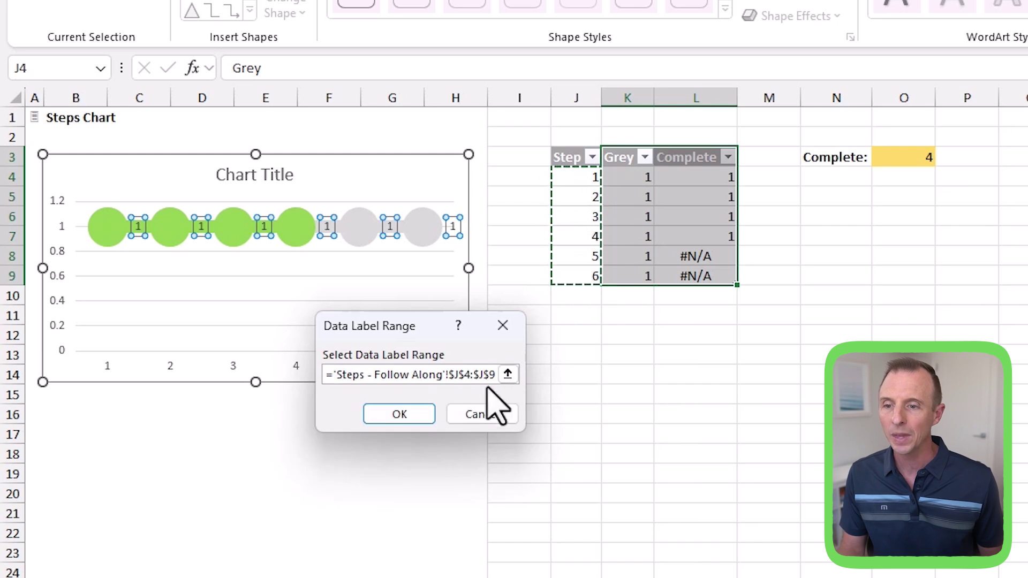
click(400, 414)
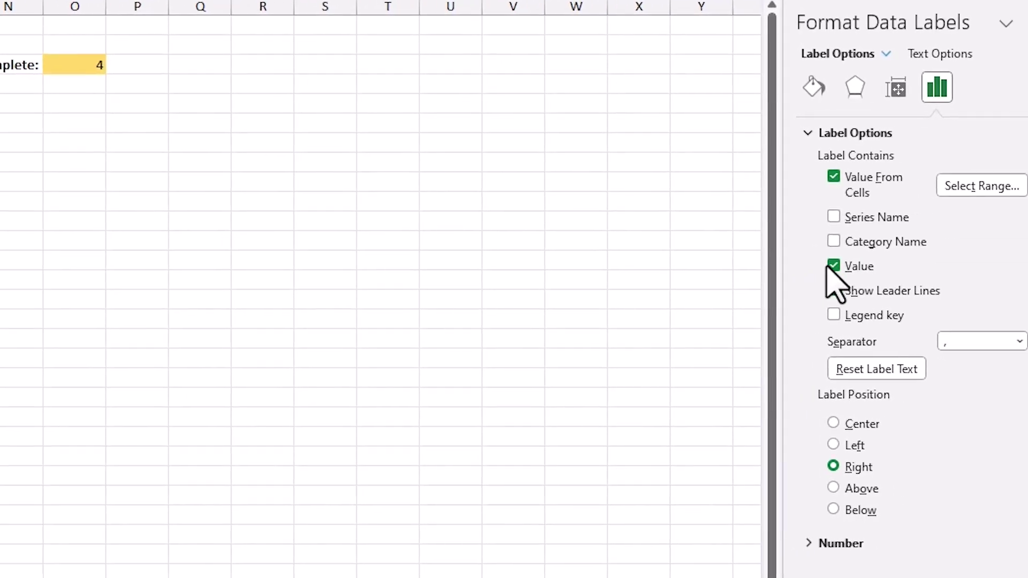
click(834, 266)
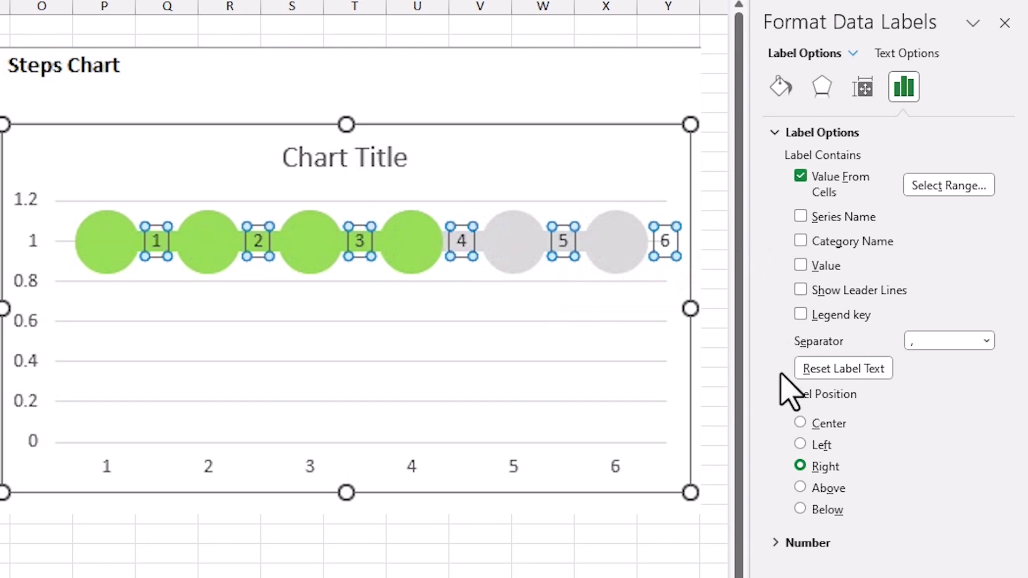
click(801, 423)
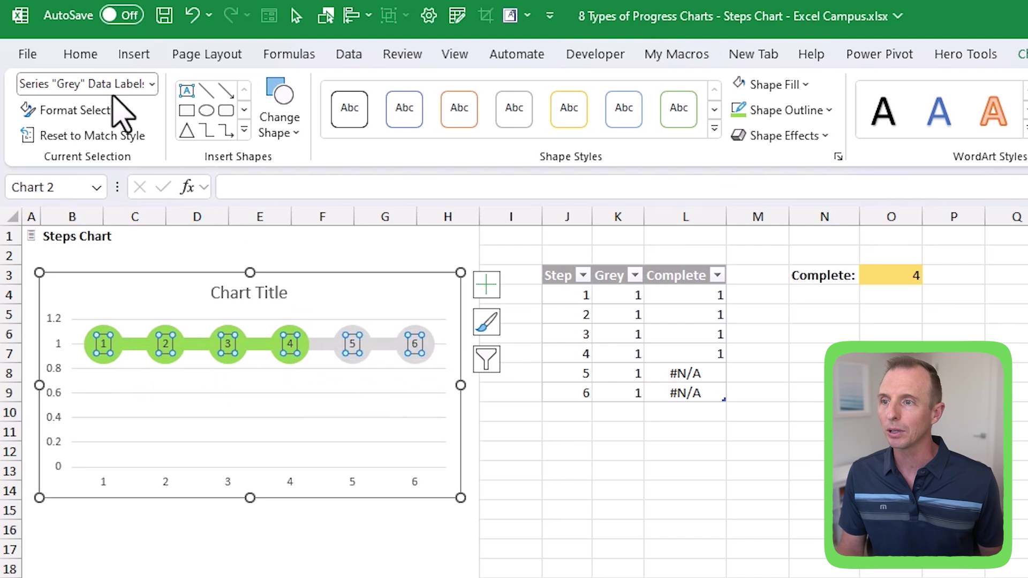
- Format the Grey series' data labels as bold white text at font size 16
click(78, 55)
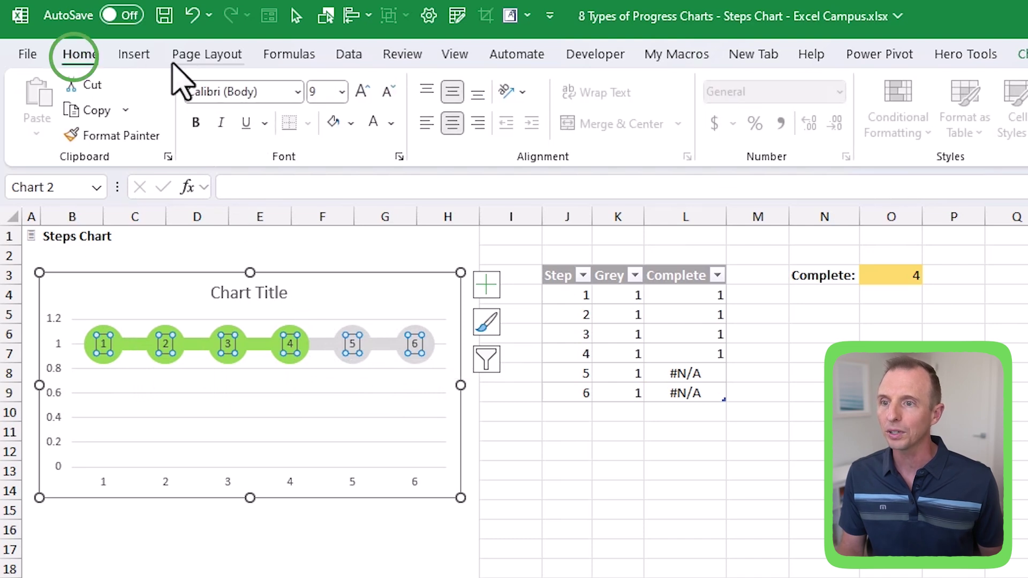
click(341, 91)
click(325, 275)
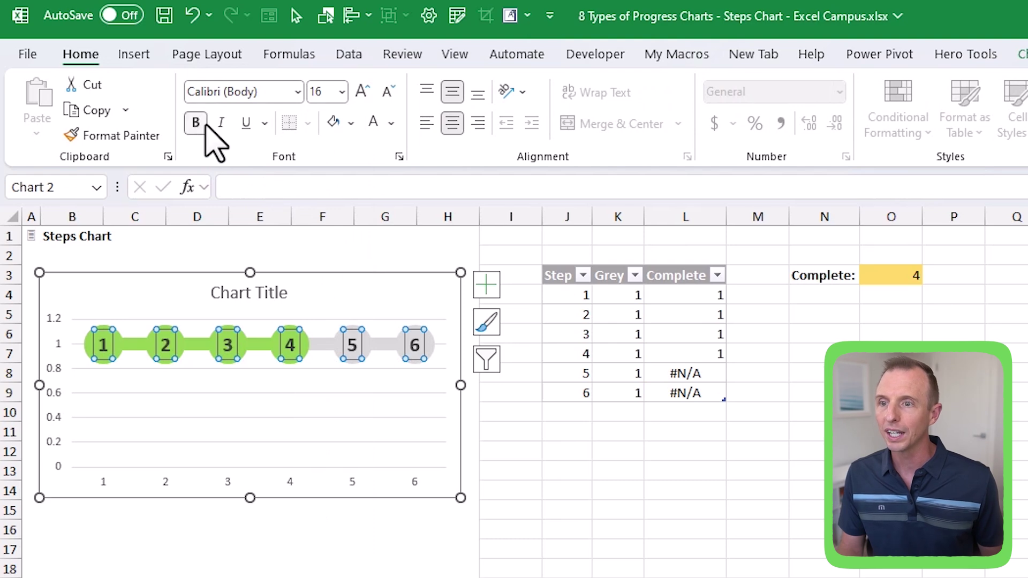
click(392, 123)
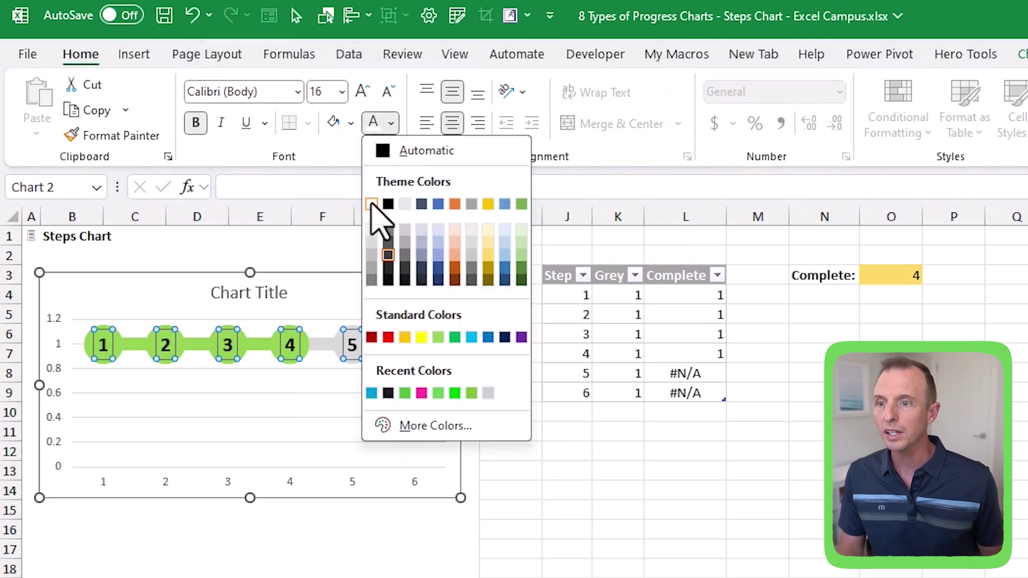
click(371, 204)
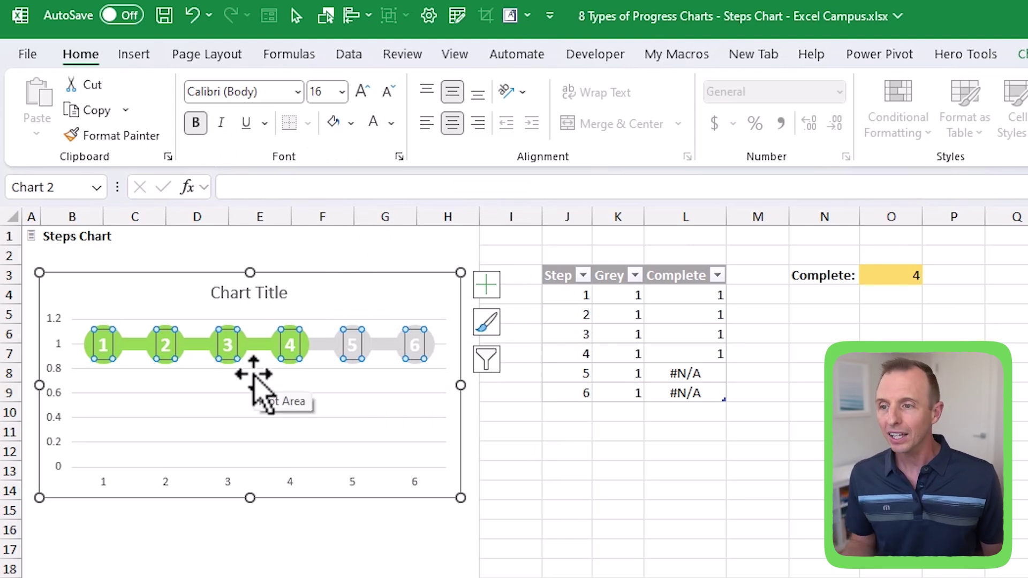
- Set the maximum bound of the chart's vertical axis to 2
right_click(53, 339)
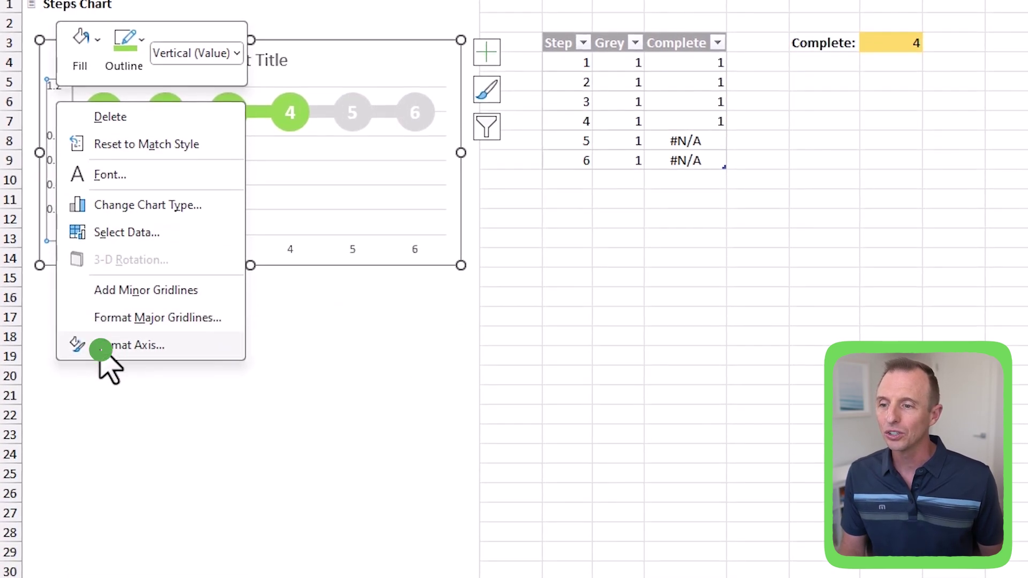
click(101, 577)
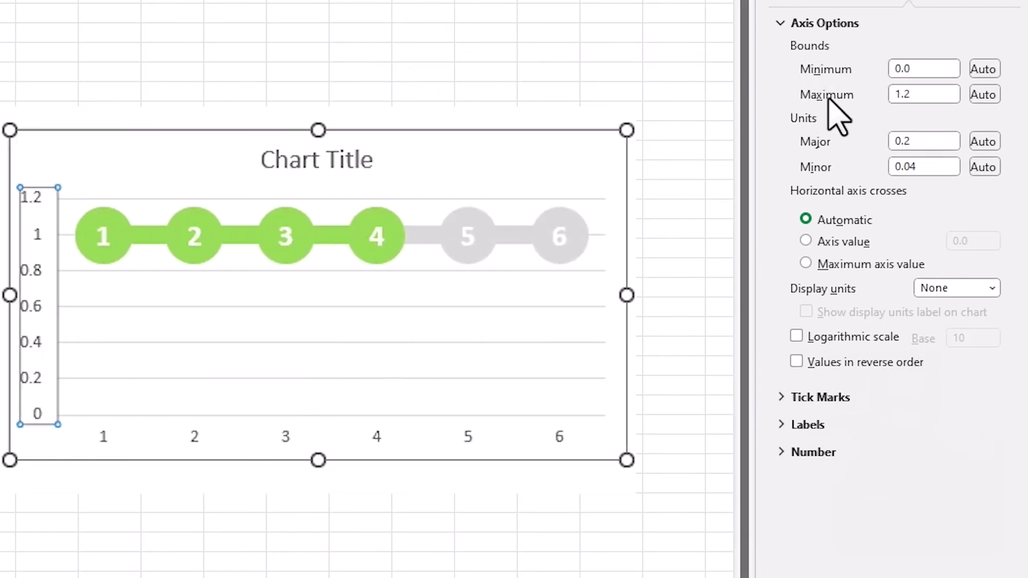
drag(913, 95, 898, 96)
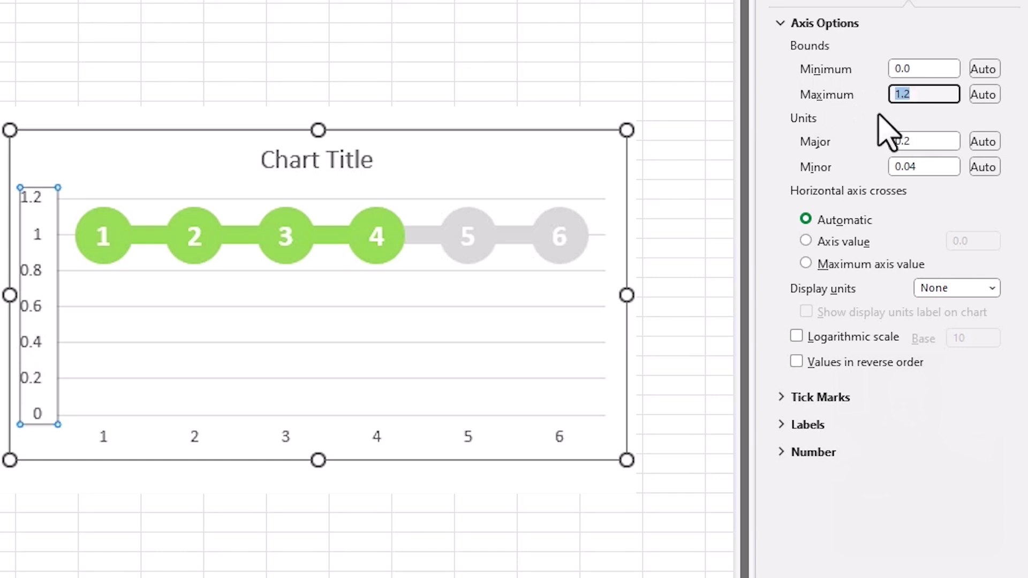
text(2)
key(Return)
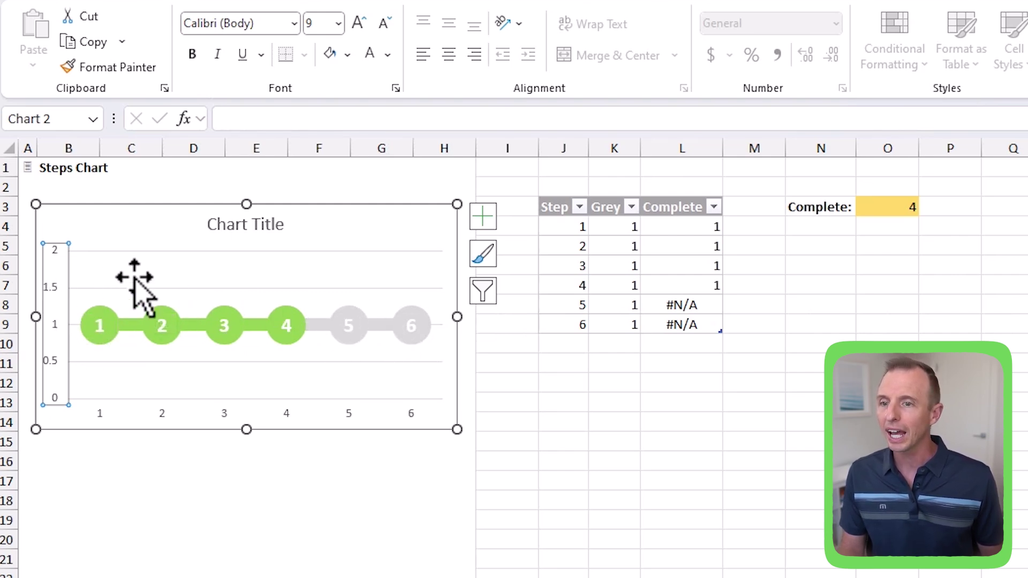
- Remove the chart's axes and gridlines, and shorten the chart by lowering its upper edge to row 10
click(481, 217)
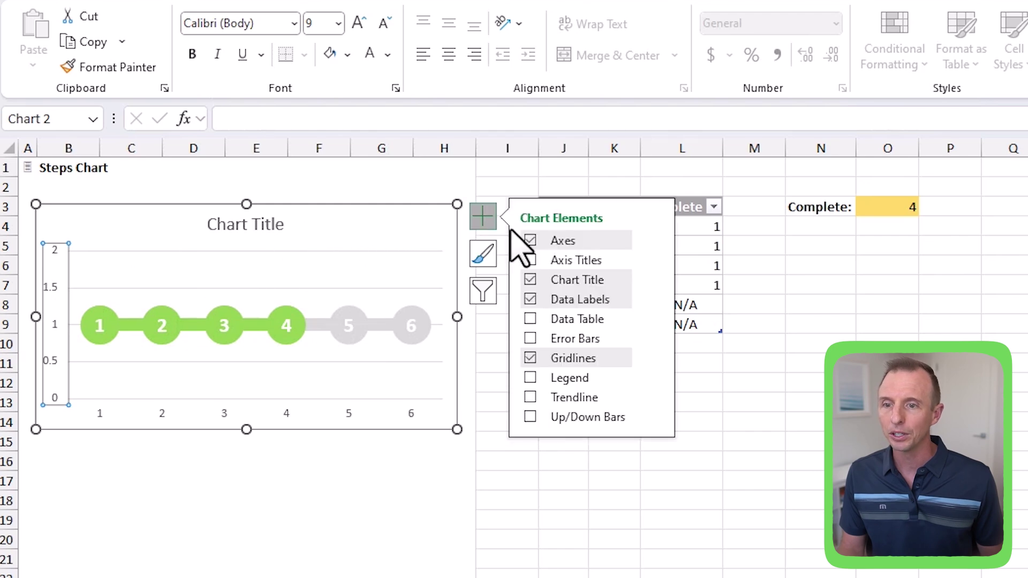
click(530, 240)
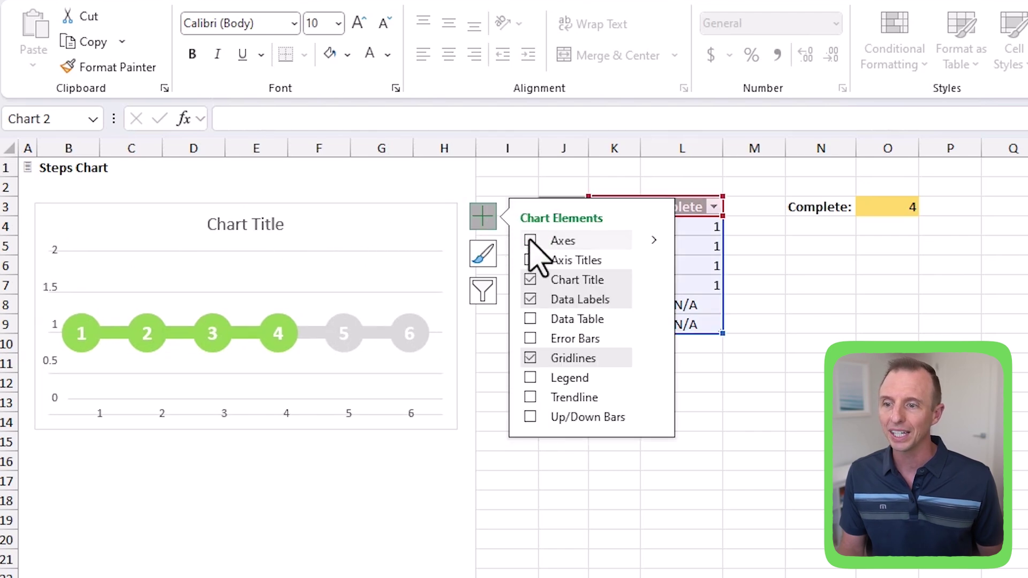
click(531, 358)
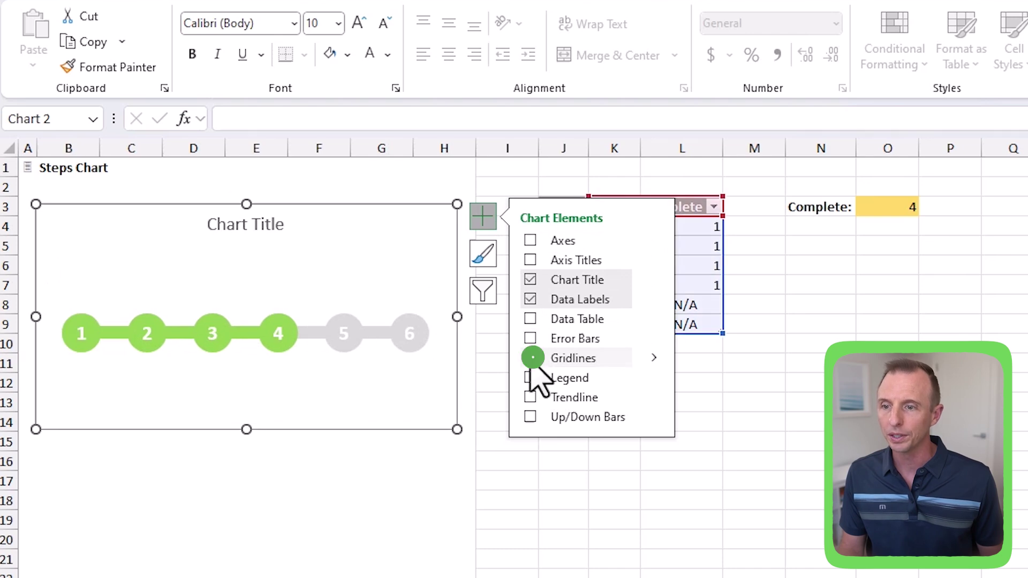
click(248, 288)
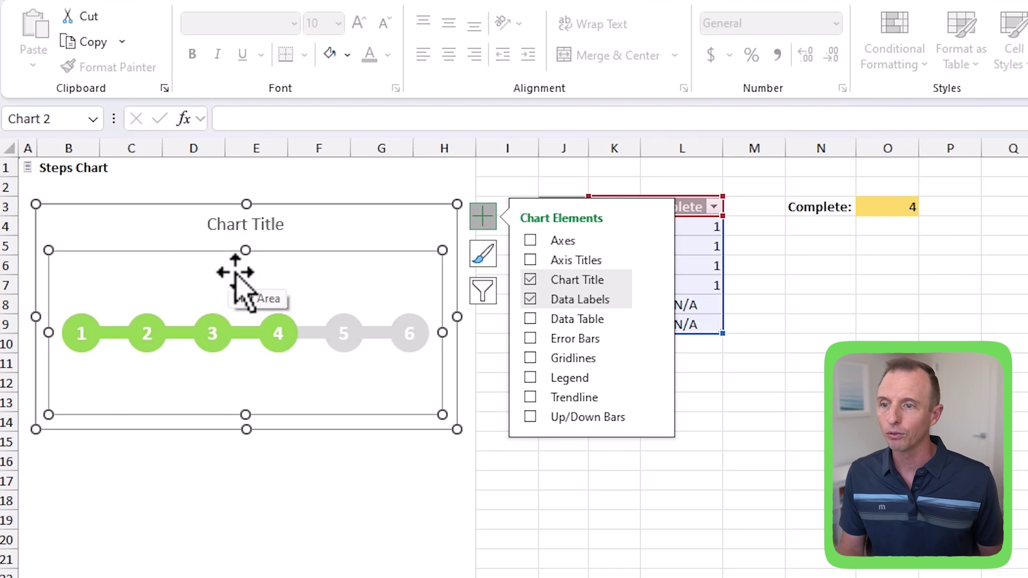
drag(248, 203, 252, 331)
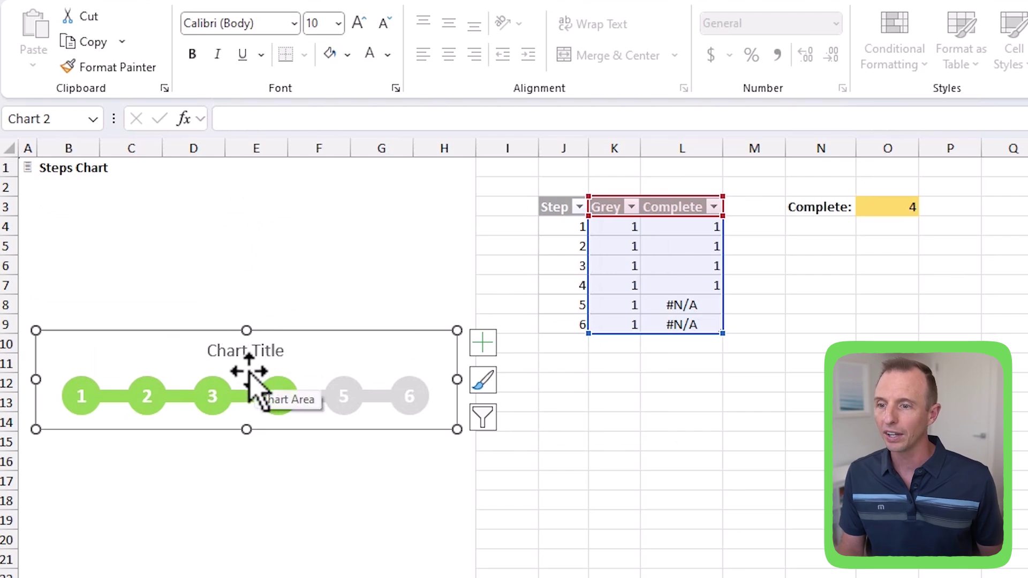
- Change the chart title to Steps Progress and move the chart up to row 3 beneath the Steps Chart heading
click(247, 348)
double_click(250, 351)
click(261, 351)
drag(283, 351, 215, 349)
text(Steps)
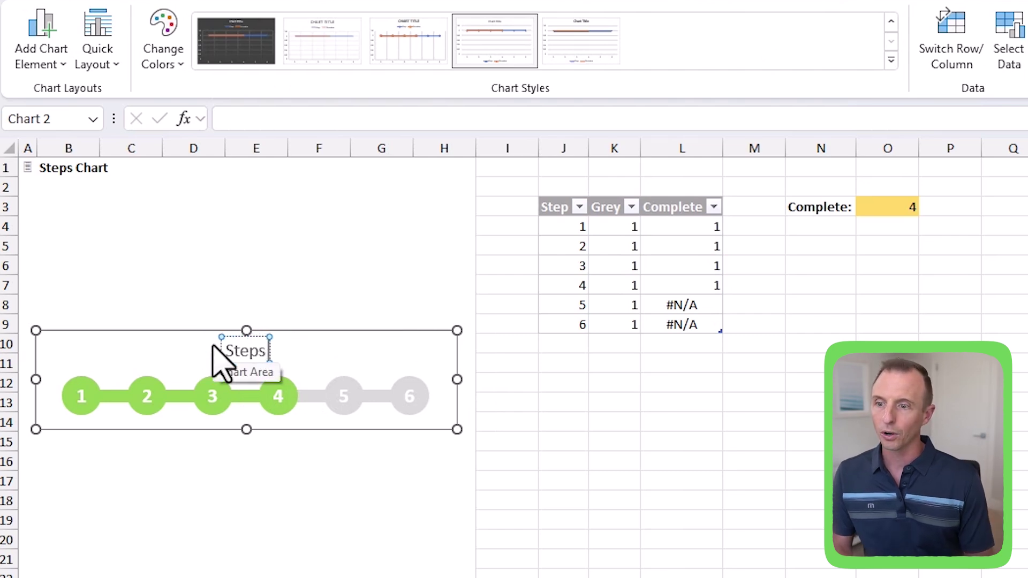
text( Progress)
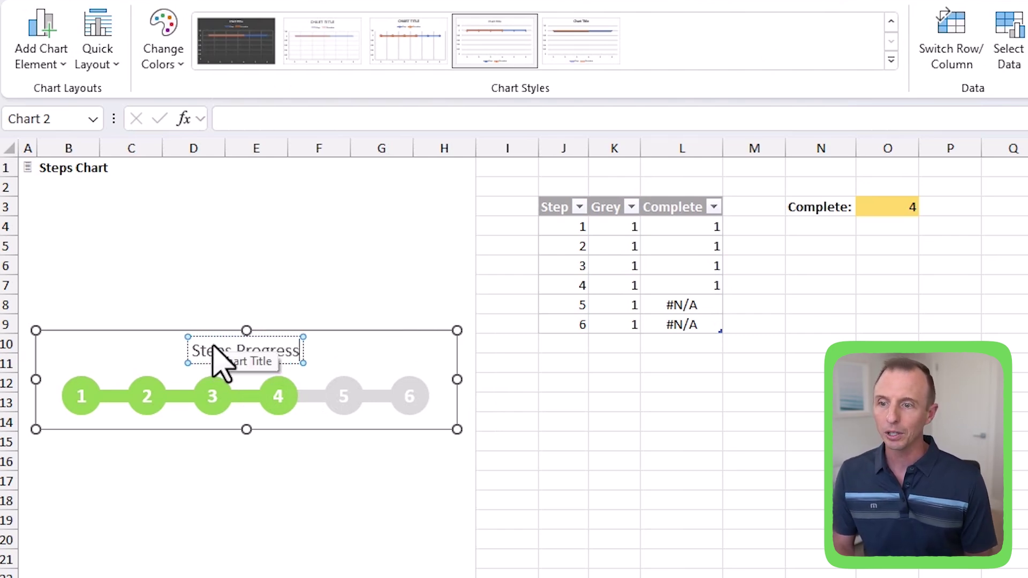
click(164, 349)
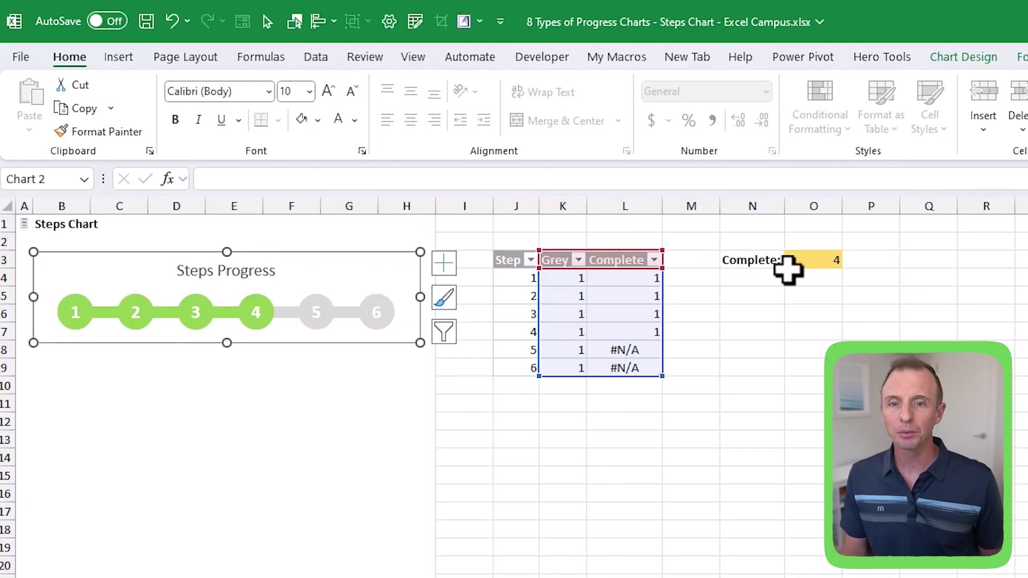
- Set the Complete value in O3 to 2 and extend the steps table down to row 12 for nine steps
click(819, 260)
text(2)
key(Return)
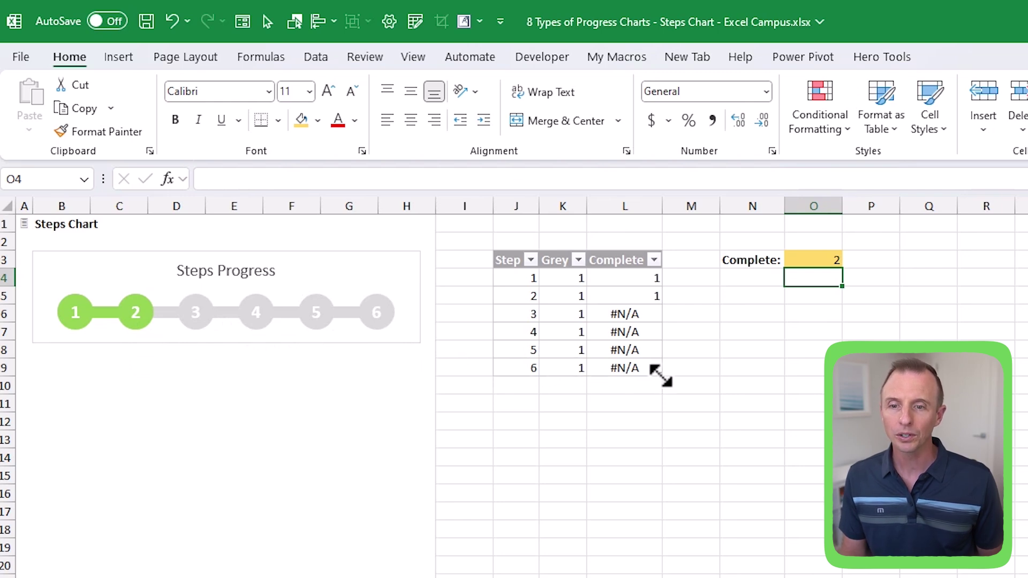
drag(661, 377, 654, 427)
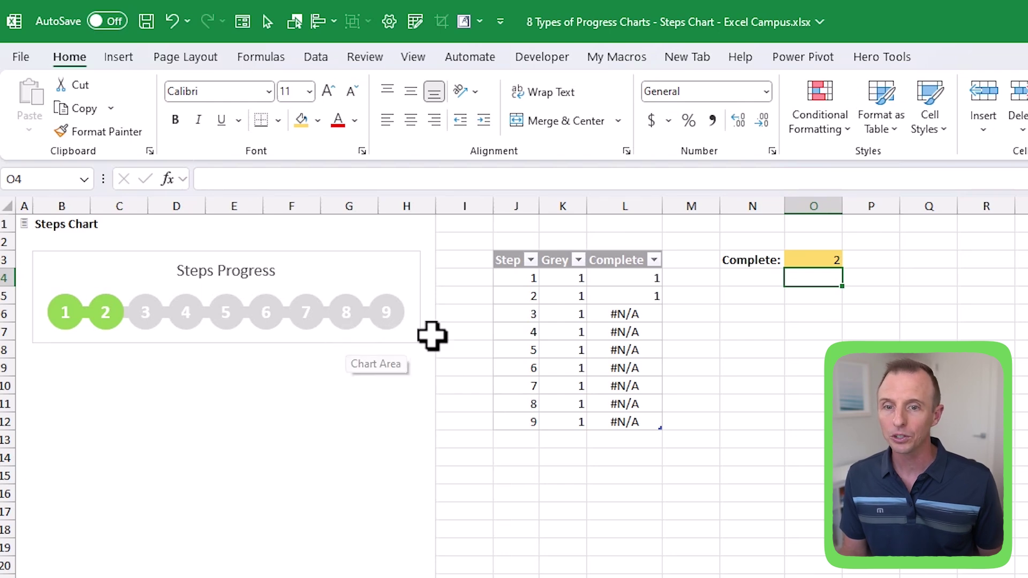
- Set the Complete value in O3 to 8 and widen the Steps Progress chart into column I
click(803, 259)
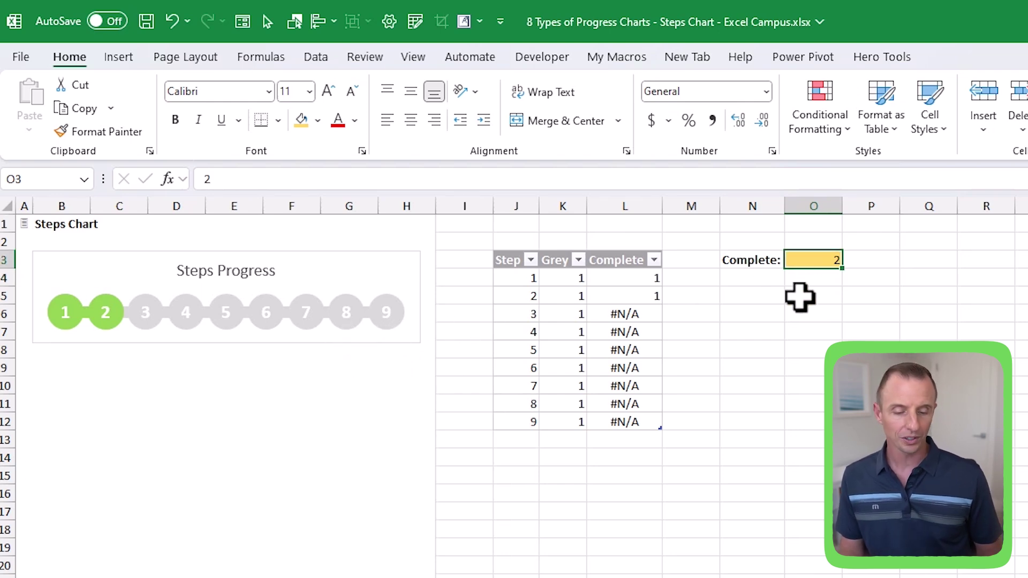
text(8)
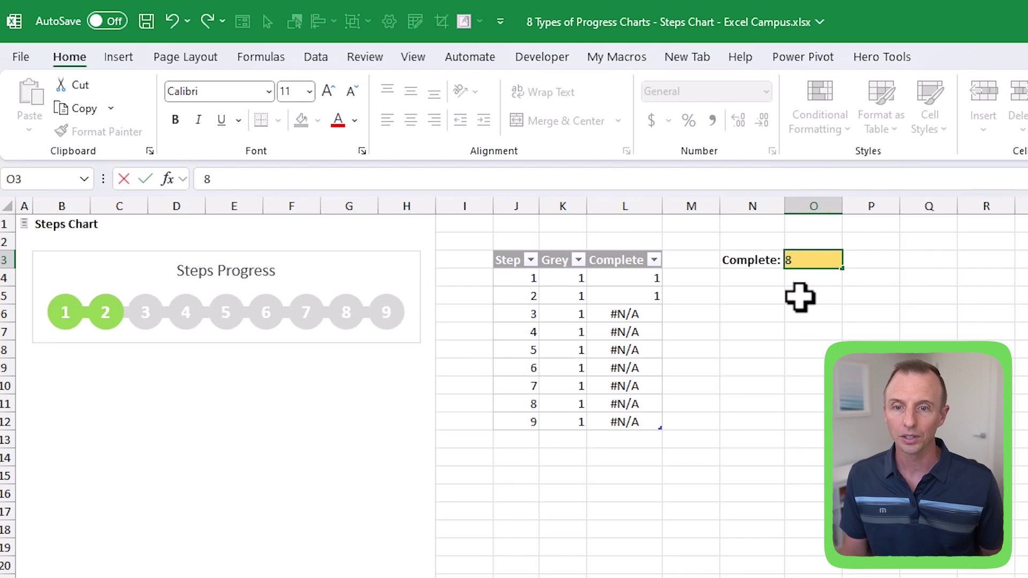
key(Return)
click(799, 296)
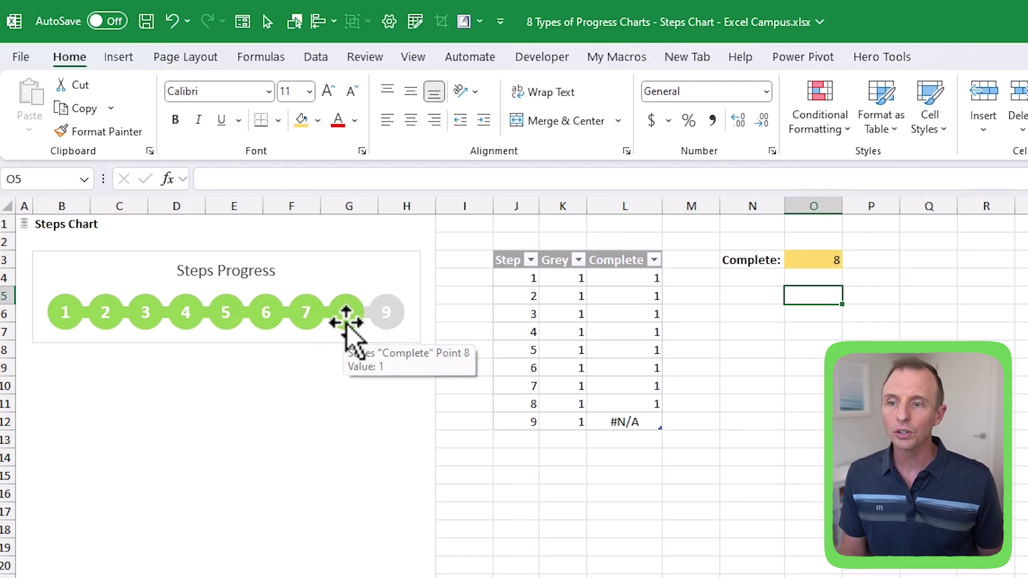
click(413, 300)
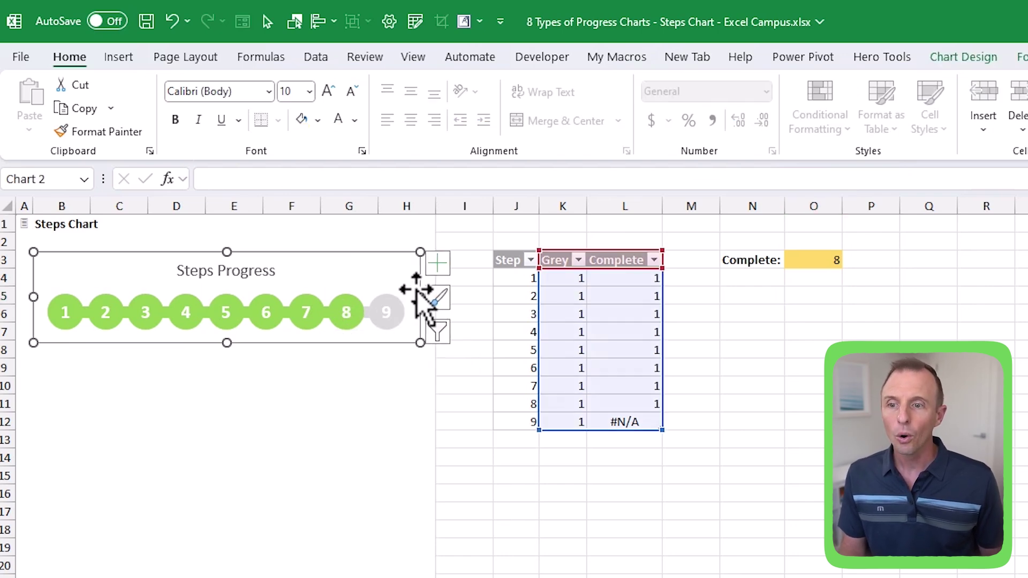
drag(420, 296, 462, 297)
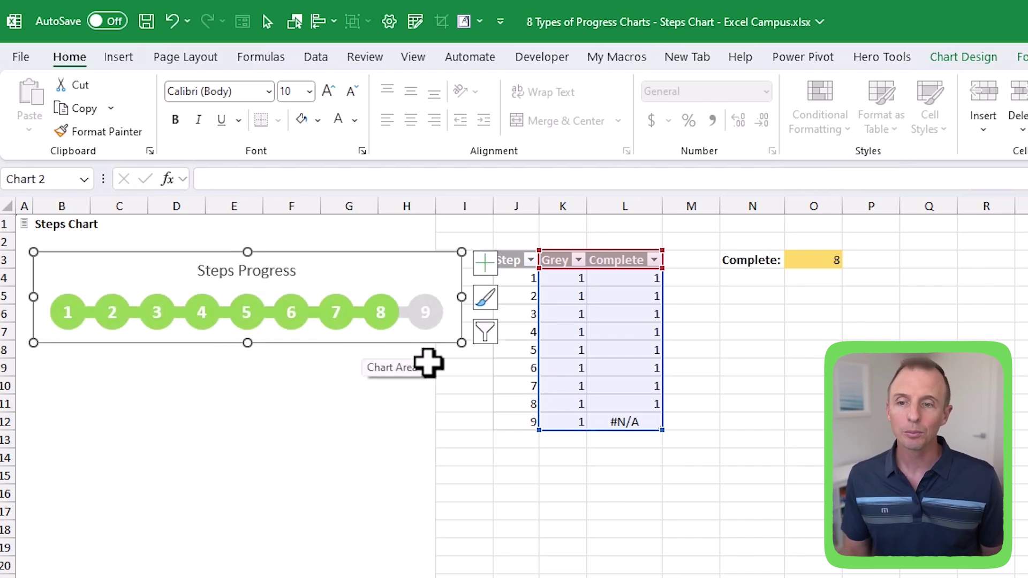
- Delete the table rows for steps 8 and 9 from the steps table
drag(514, 403, 625, 421)
right_click(625, 420)
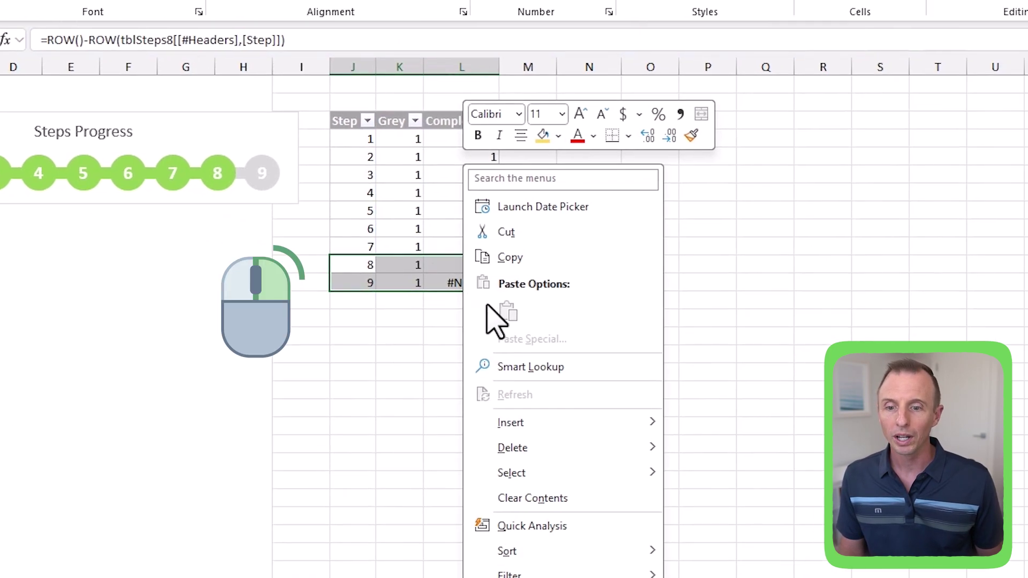
mouse_move(735, 577)
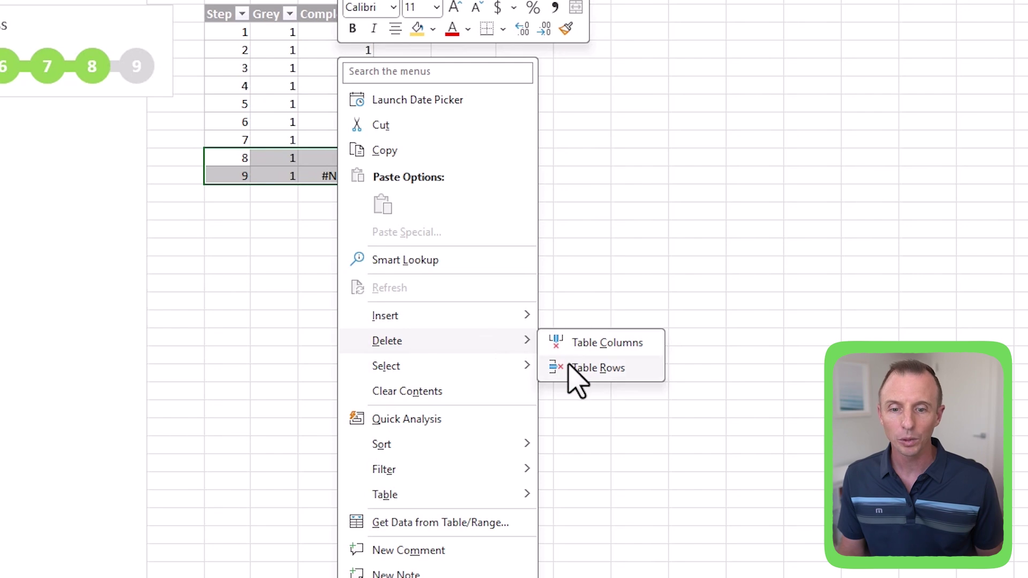
click(568, 367)
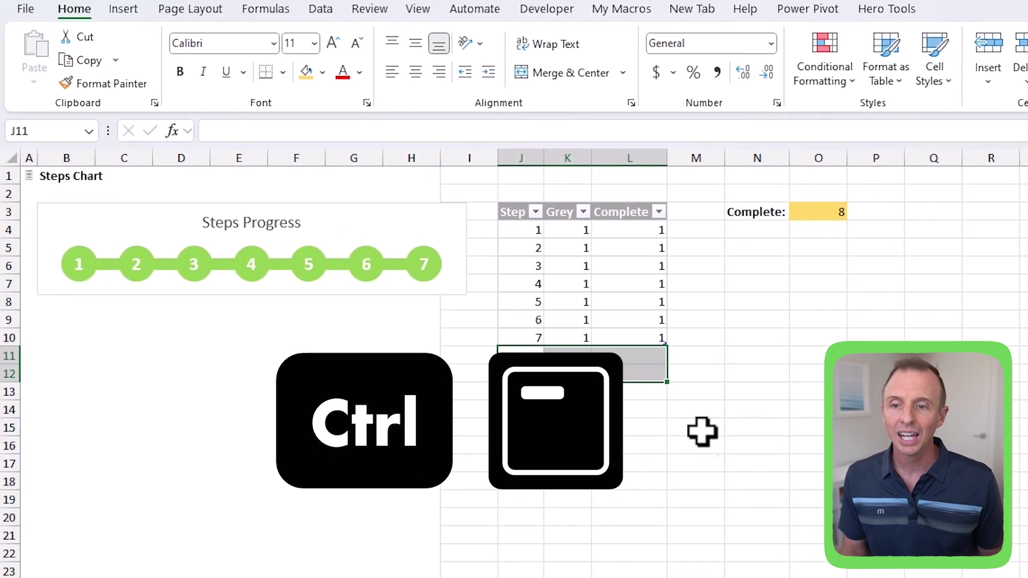
click(560, 340)
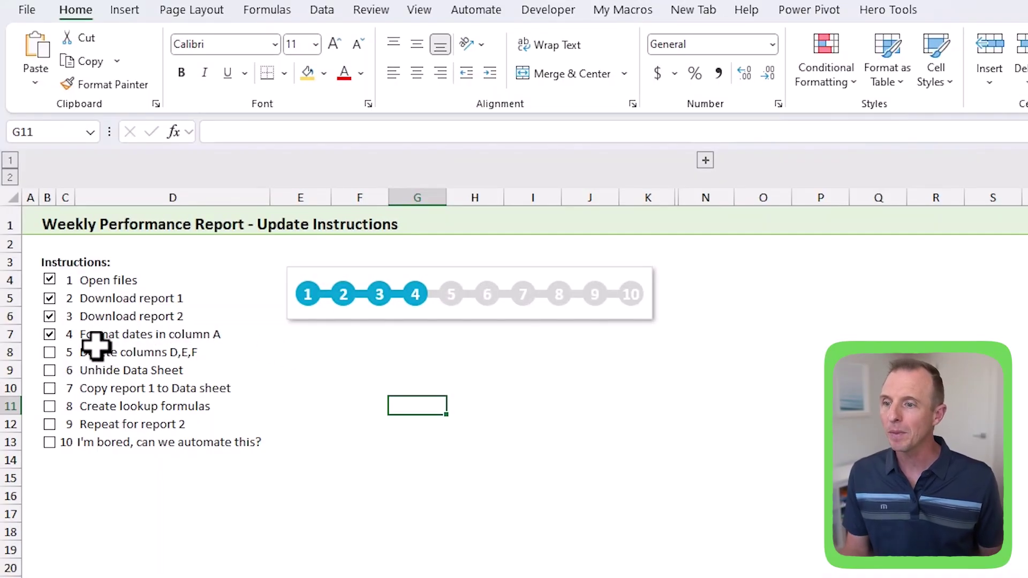
- Check off items 5 and 6 on the Checklist sheet and expand the grouped columns holding the checkbox links
click(49, 353)
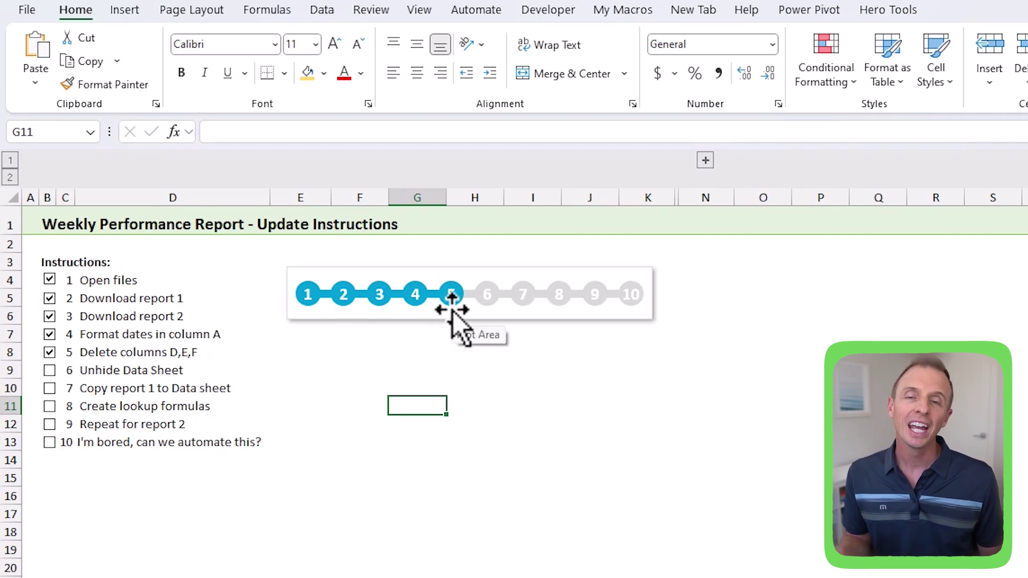
click(705, 160)
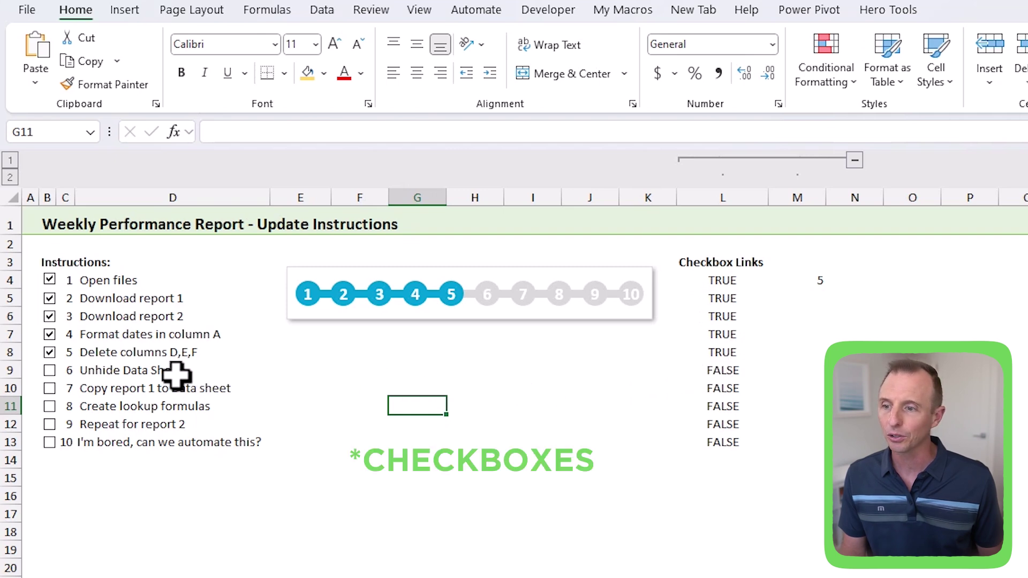
click(49, 372)
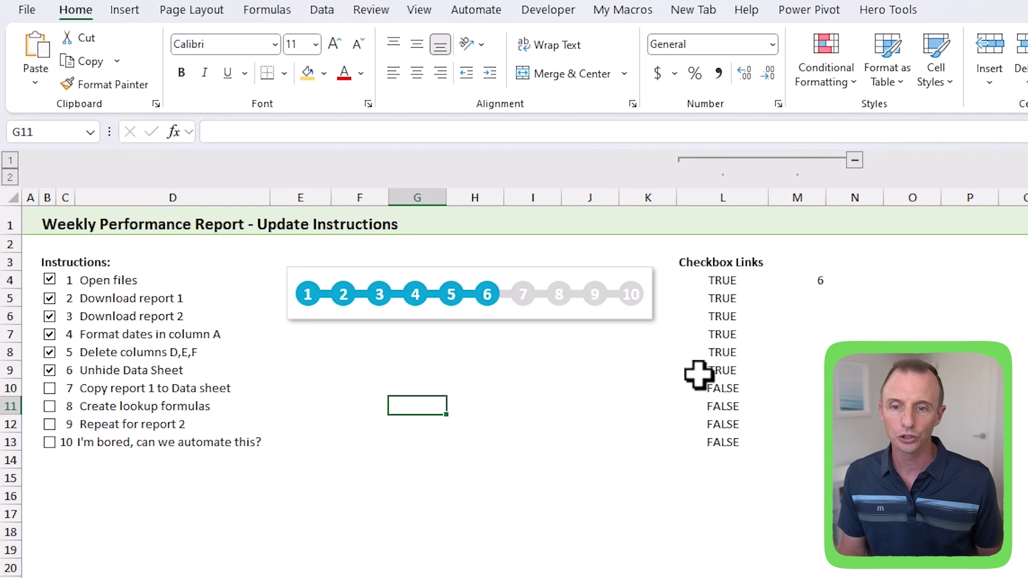
- Inspect the formula in cell M4 of the Checklist sheet and the Complete cell's formula on the Steps - Checklist sheet
click(801, 278)
key(F2)
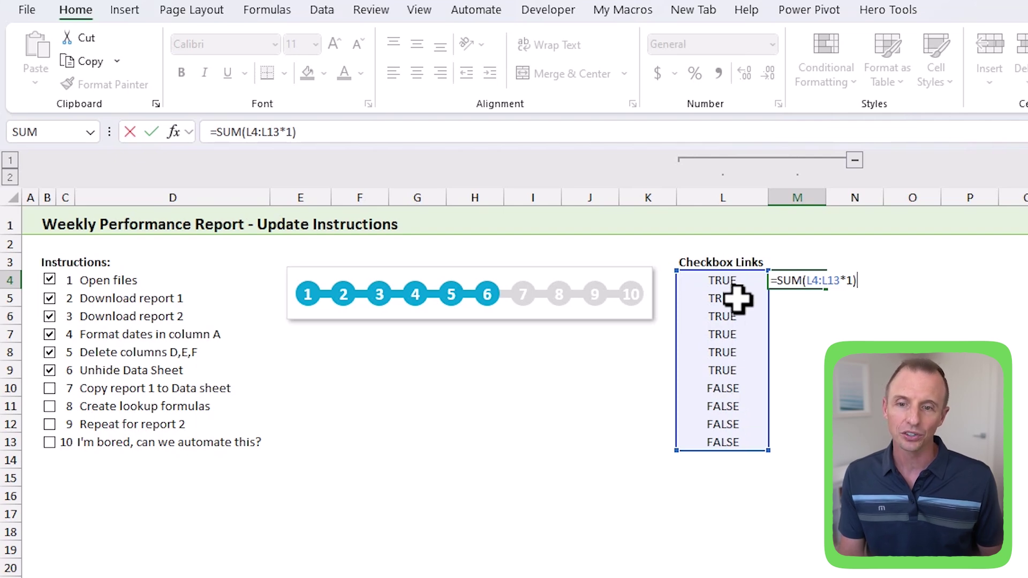
key(ctrl+Return)
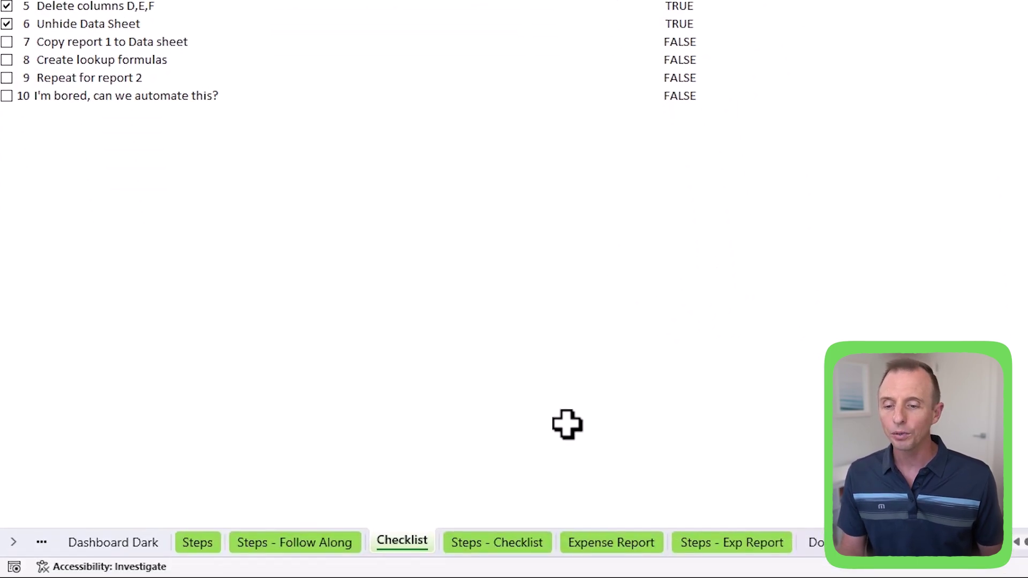
click(508, 545)
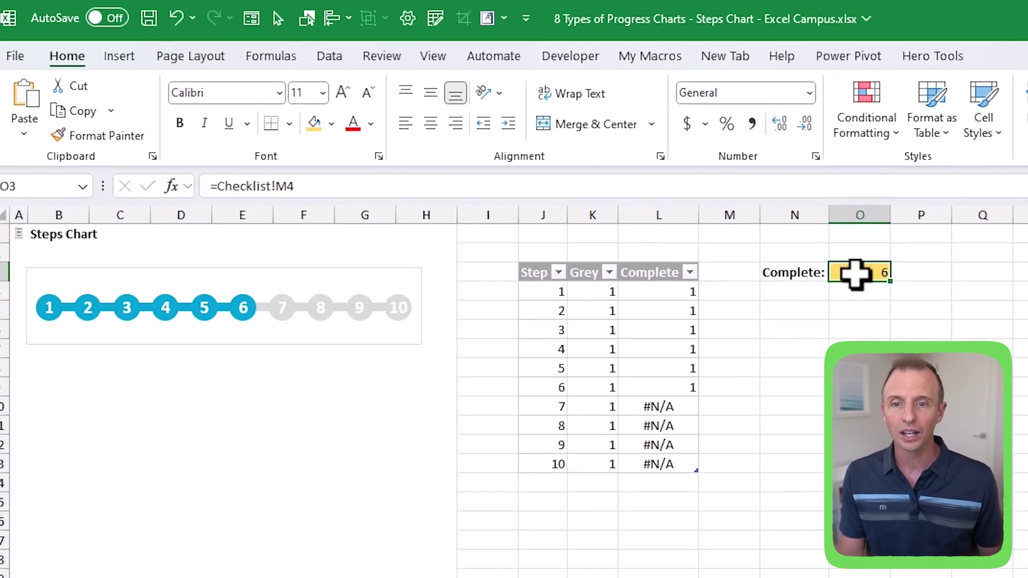
double_click(852, 274)
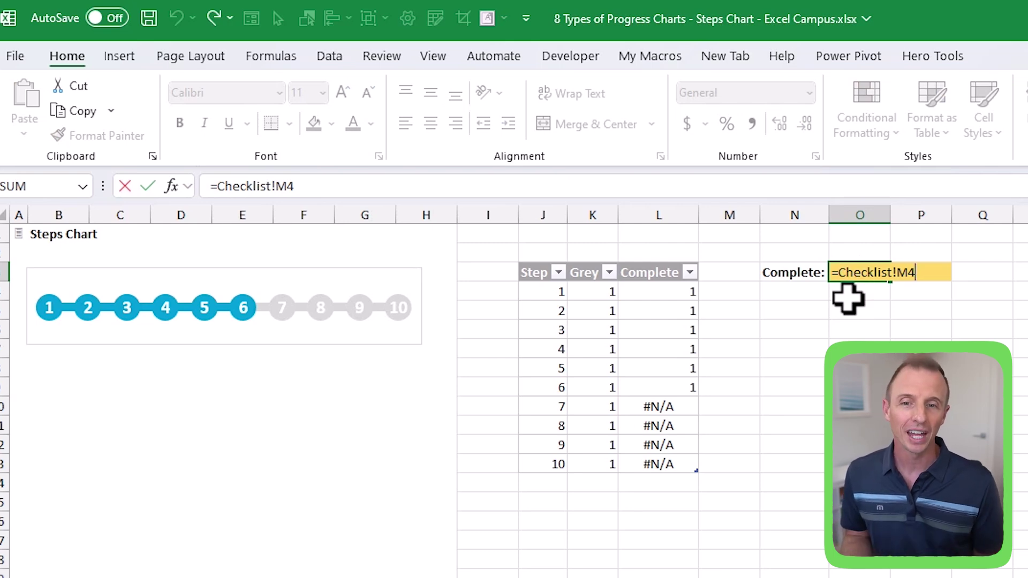
key(Escape)
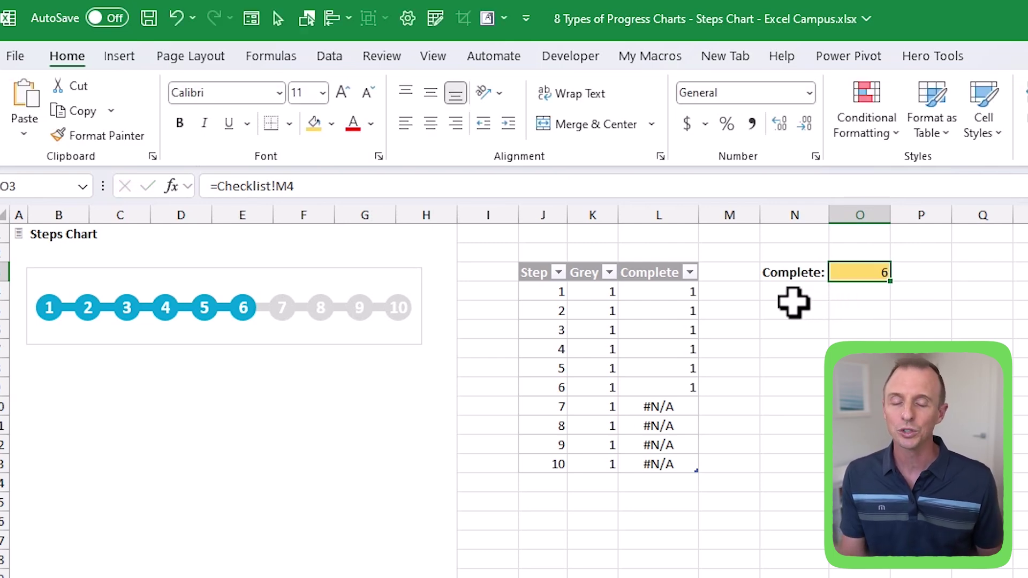
- Copy the steps chart from the Steps - Checklist sheet onto the Checklist sheet, and check off item 7, Copy report 1 to Data sheet
click(321, 351)
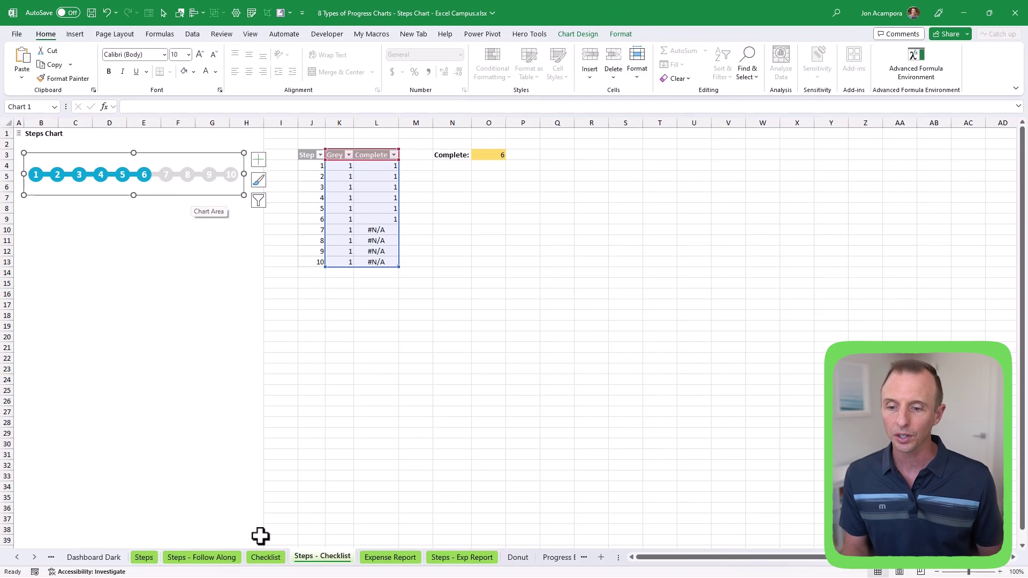
click(266, 556)
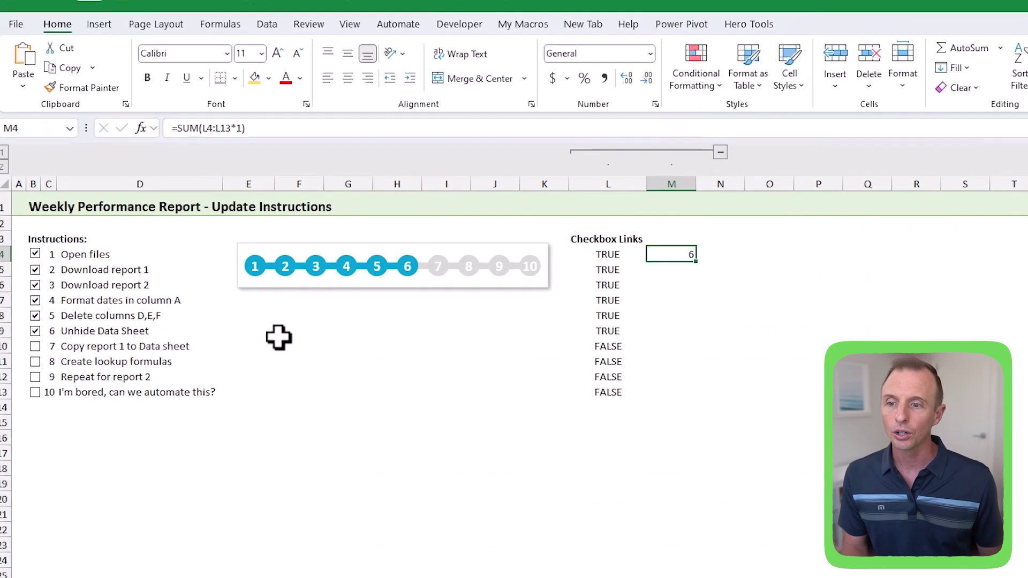
click(202, 250)
key(ctrl+v)
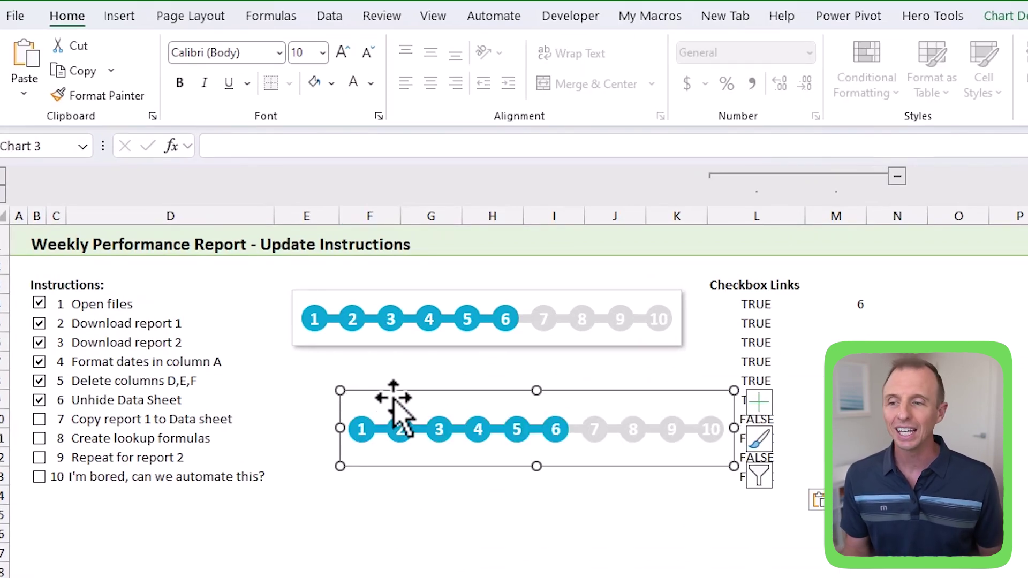
click(39, 419)
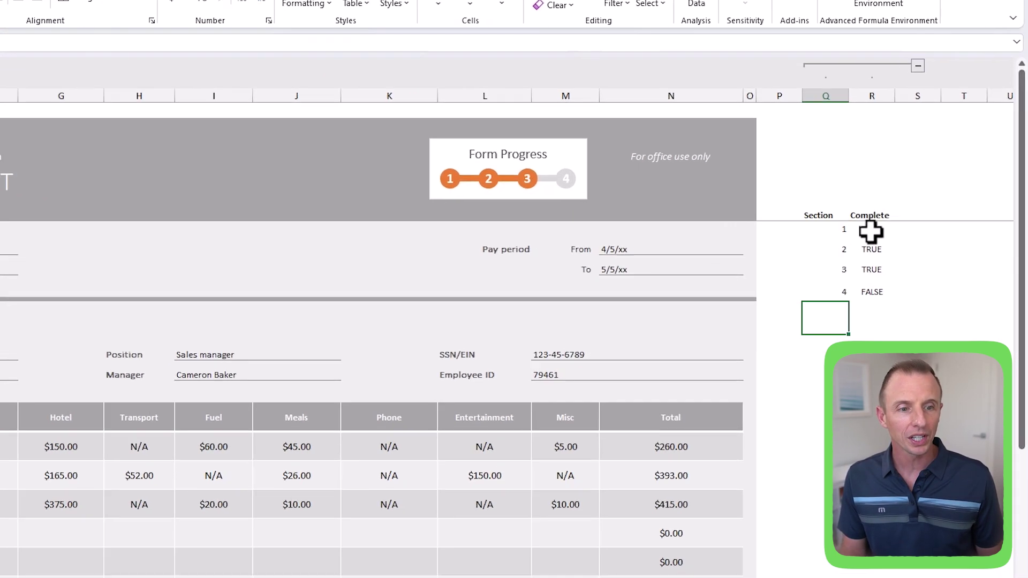
- Inspect the Complete formulas for sections 1 and 4 beside the expense form, including the approval and notes cells referenced for section 4
click(910, 246)
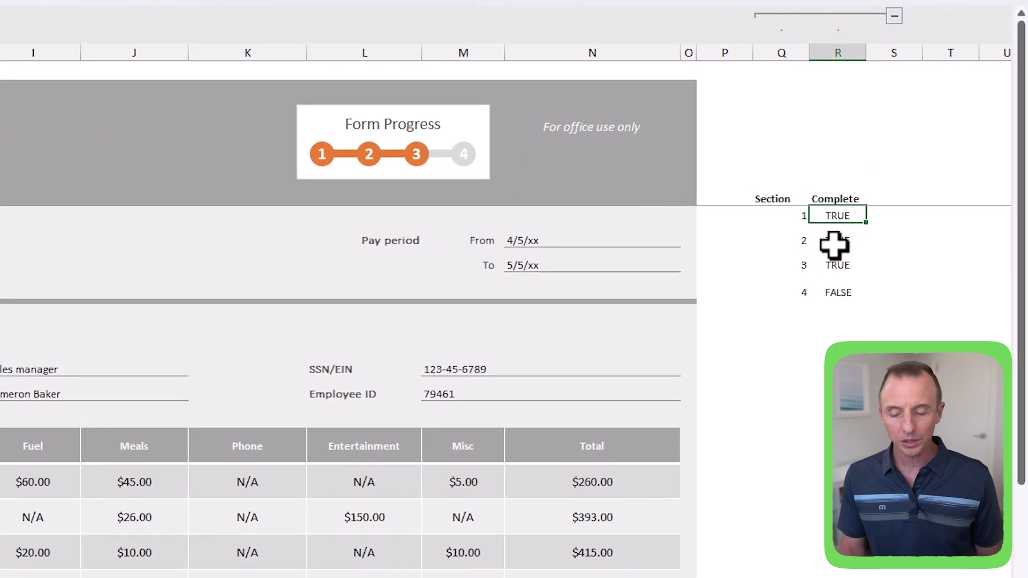
key(F2)
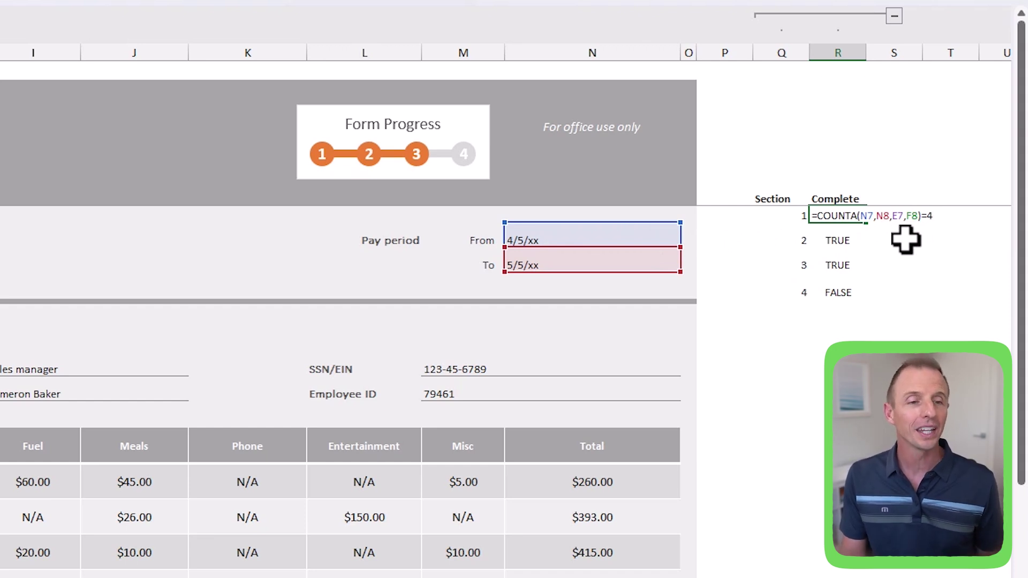
key(Escape)
click(838, 292)
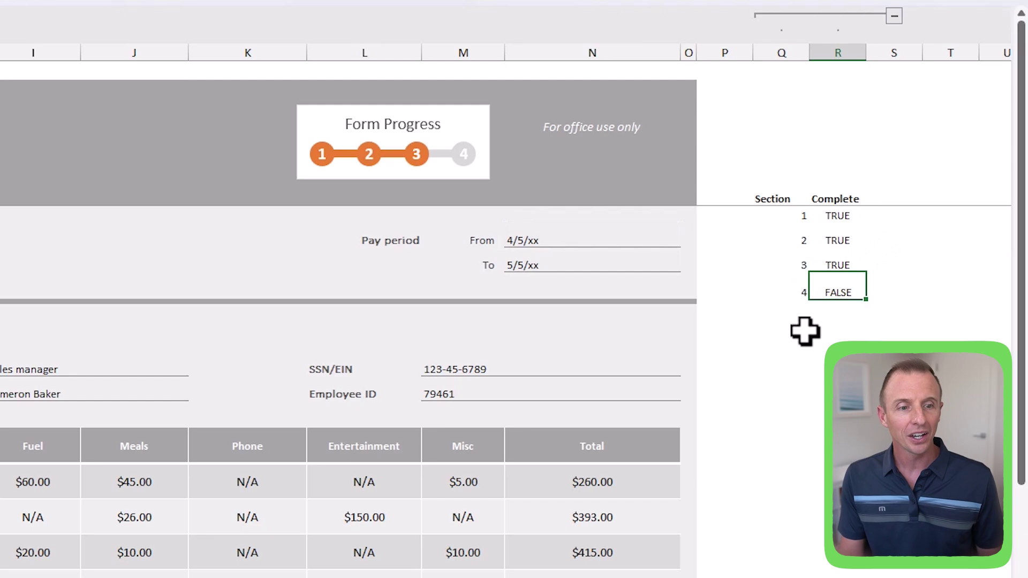
key(F2)
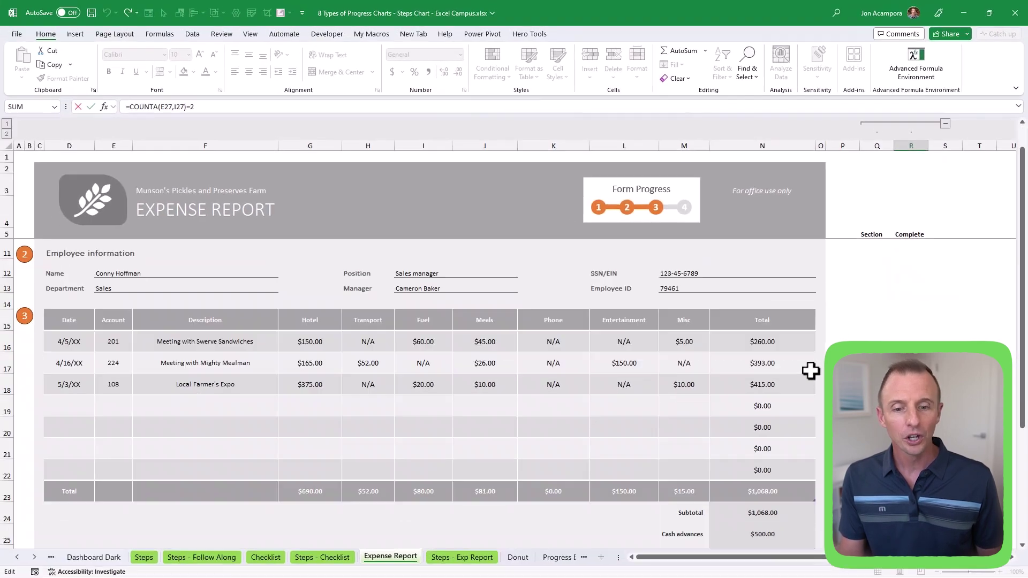
scroll(809, 348, down, 5)
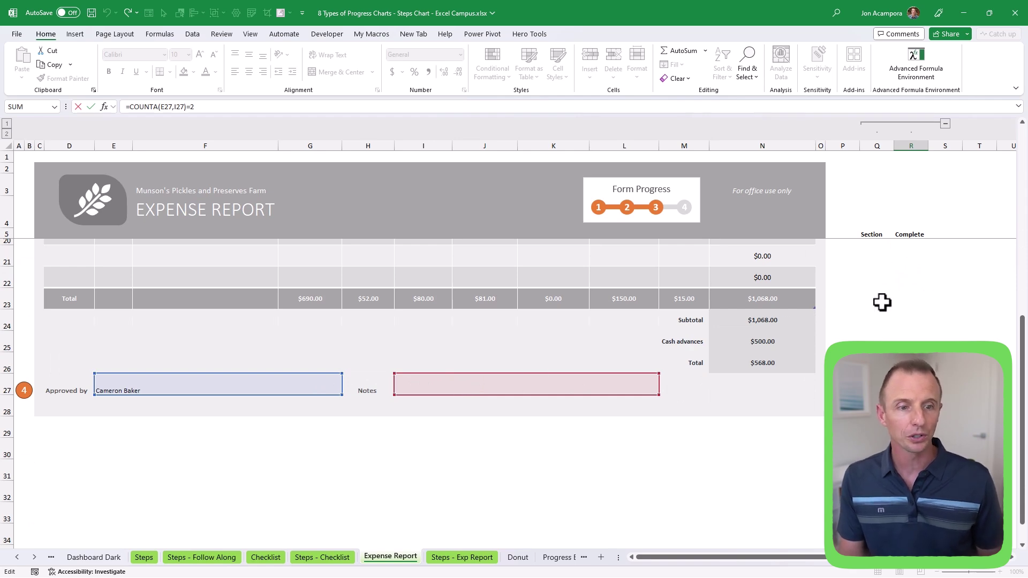
scroll(881, 300, up, 5)
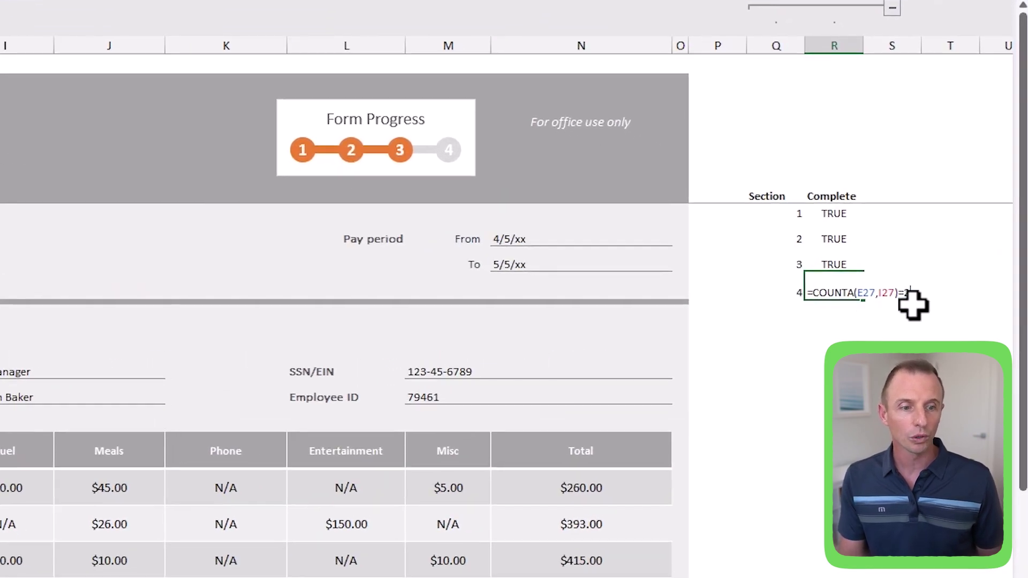
key(ctrl+Return)
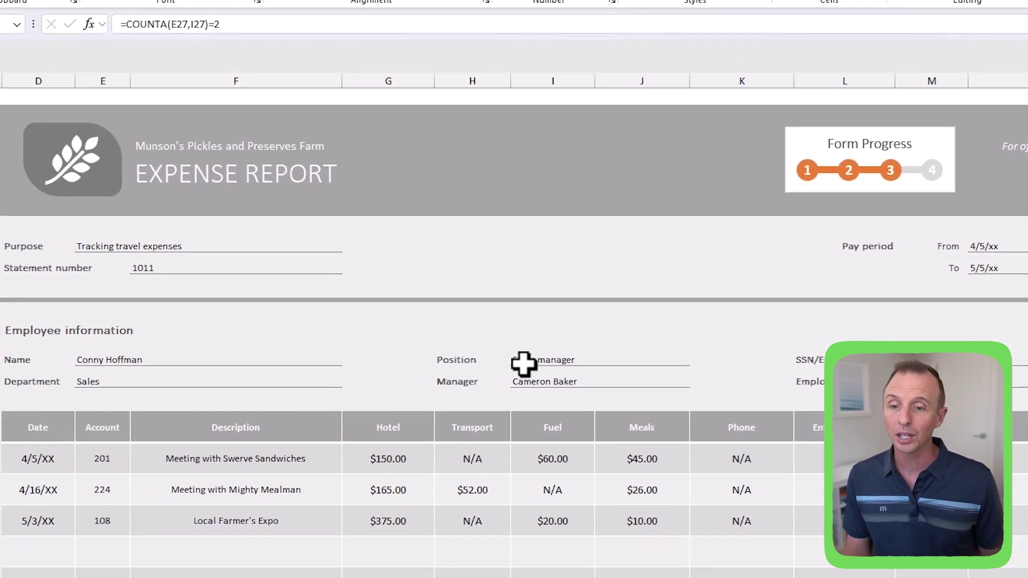
- Clear the Department entry in the Employee information section of the expense report
click(200, 377)
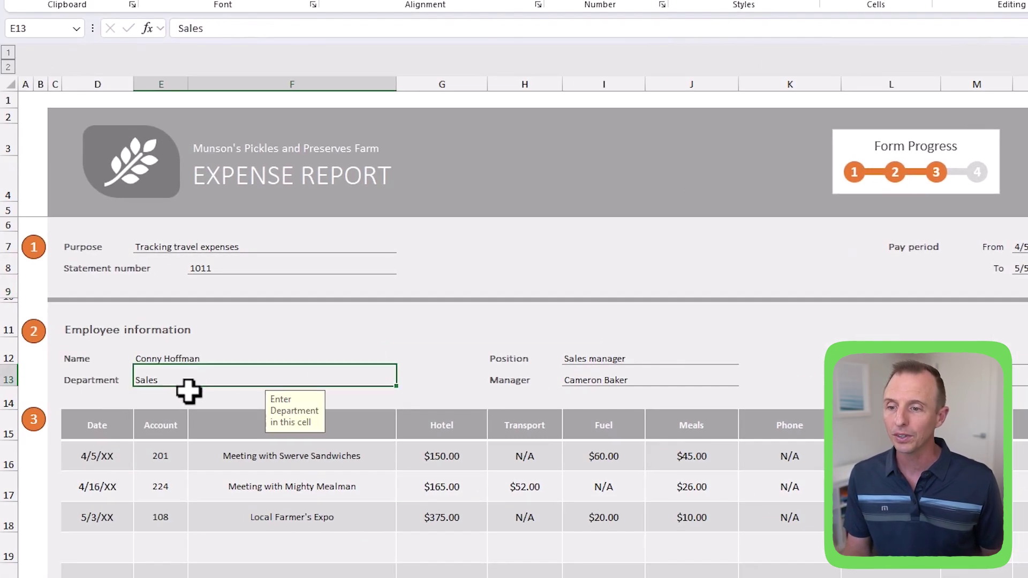
key(Delete)
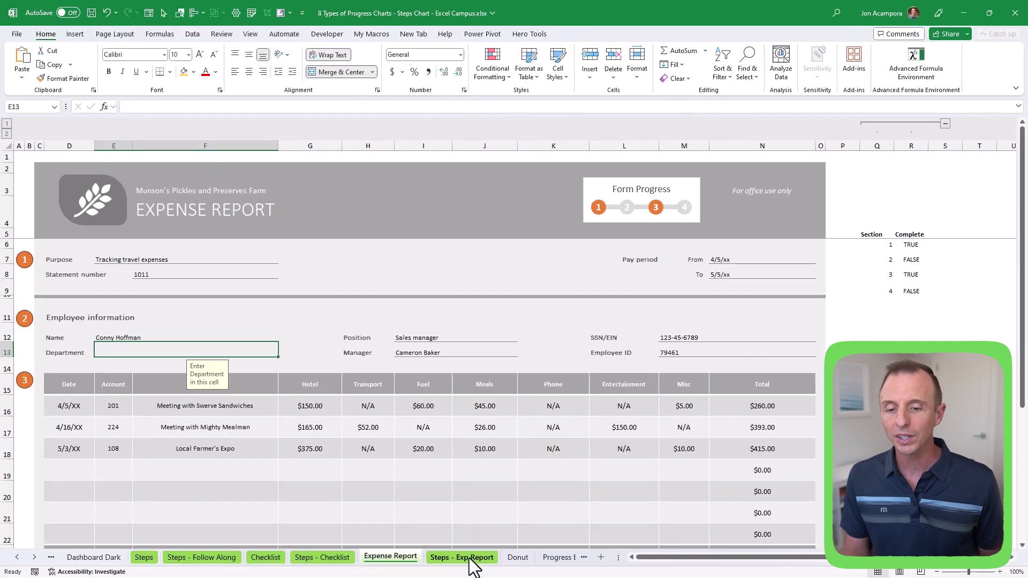
- Inspect the Complete formula for step 1 in the steps table on the Steps - Exp Report sheet
click(473, 559)
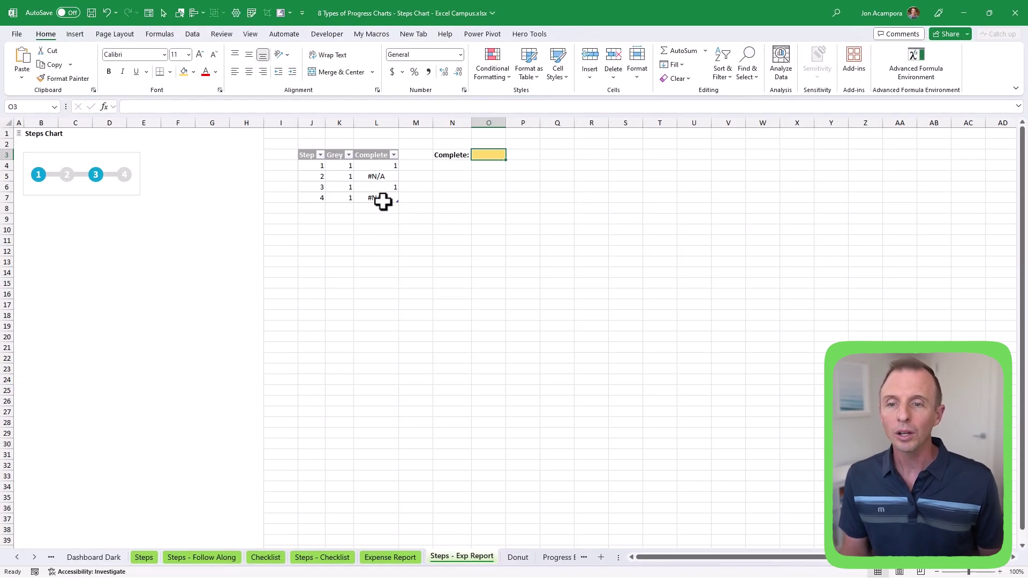
click(383, 166)
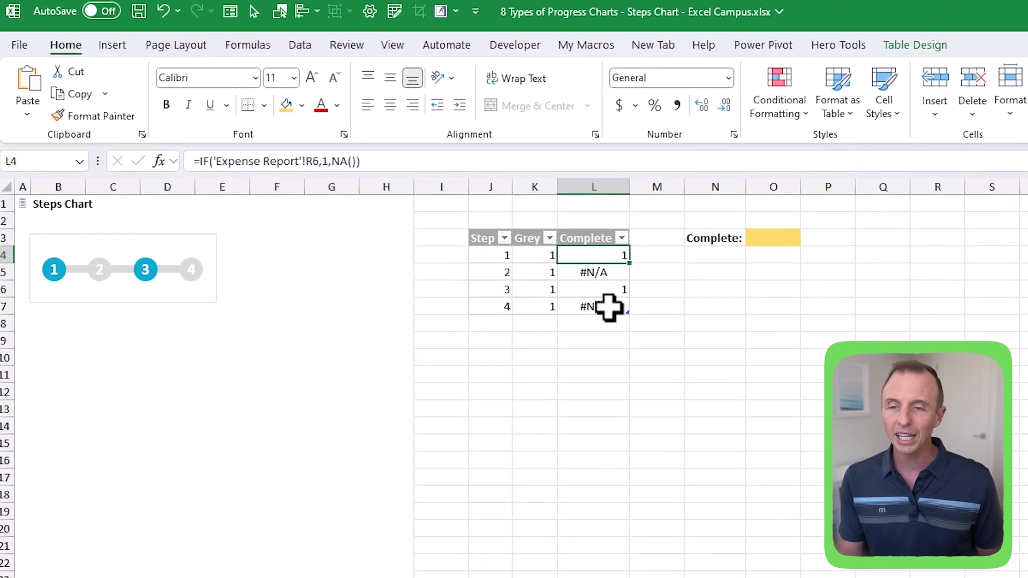
key(F2)
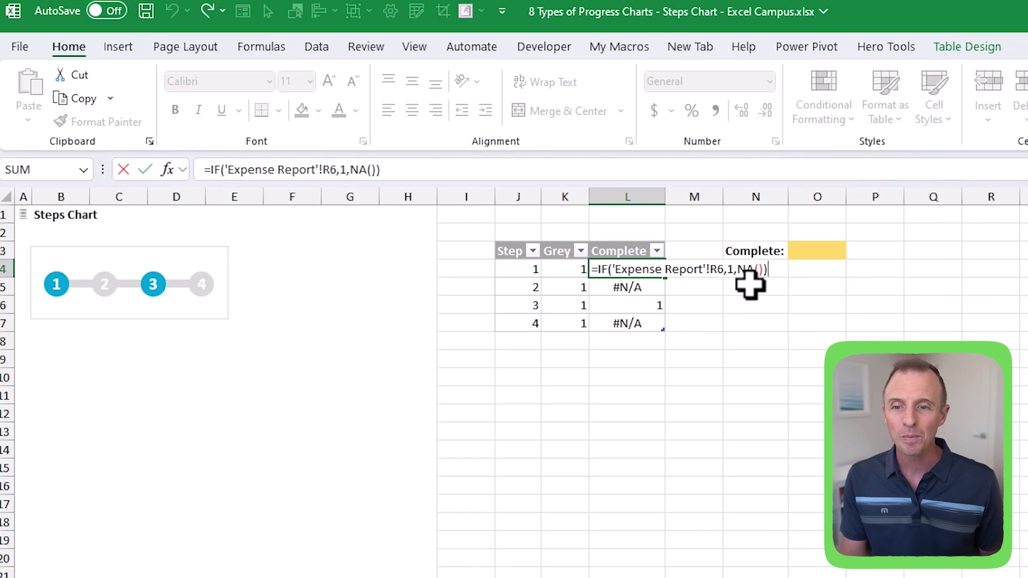
key(ctrl+Return)
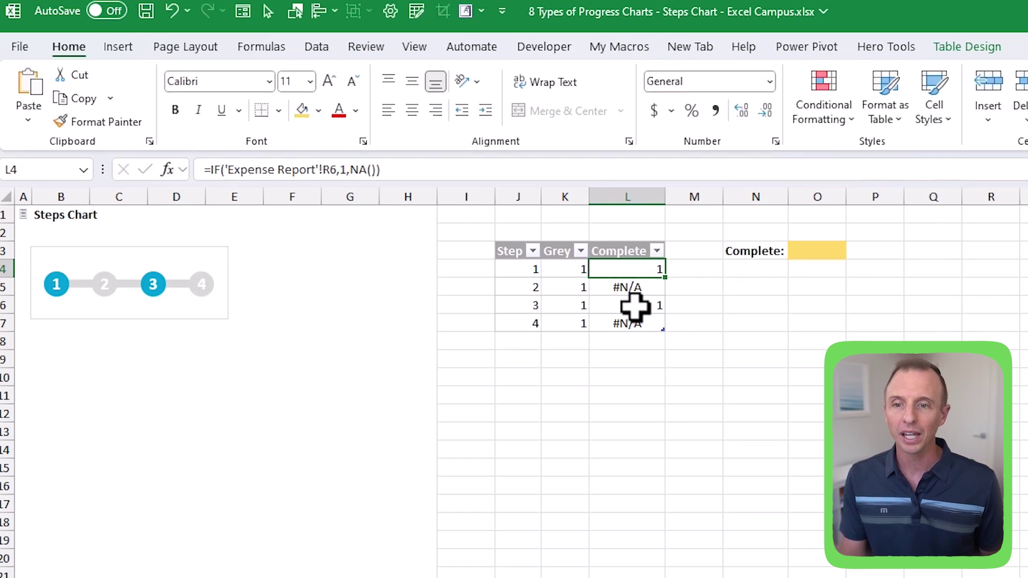